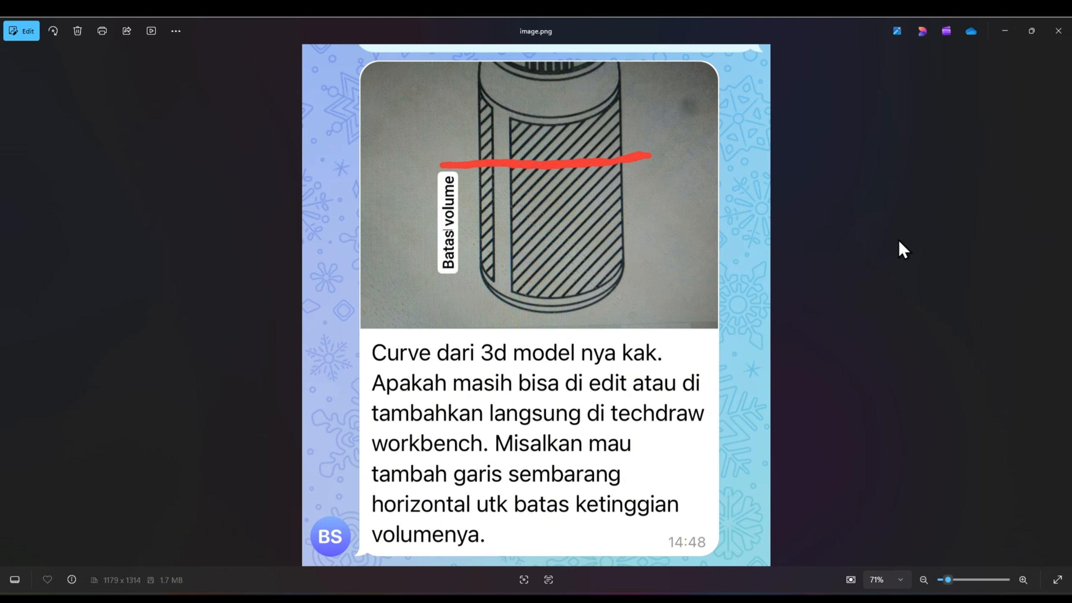
- Switch to FreeCAD and examine the drawing page's Right view and the matching side faces of the 3D model
{"action": "key", "text": "alt+Tab"}
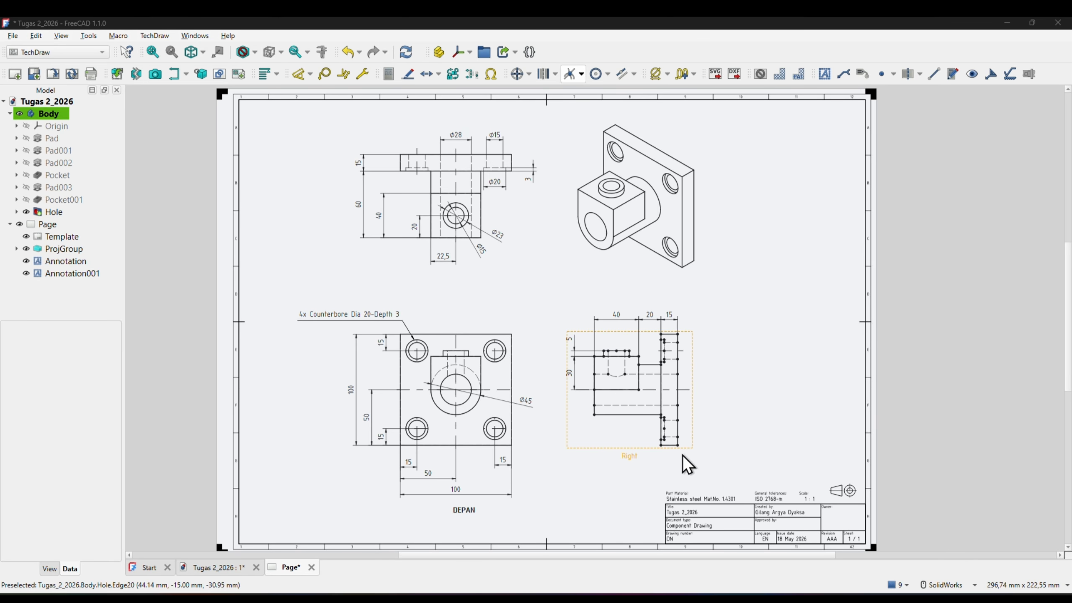
{"action": "scroll", "coordinate": [740, 421], "scroll_direction": "up", "scroll_amount": 1}
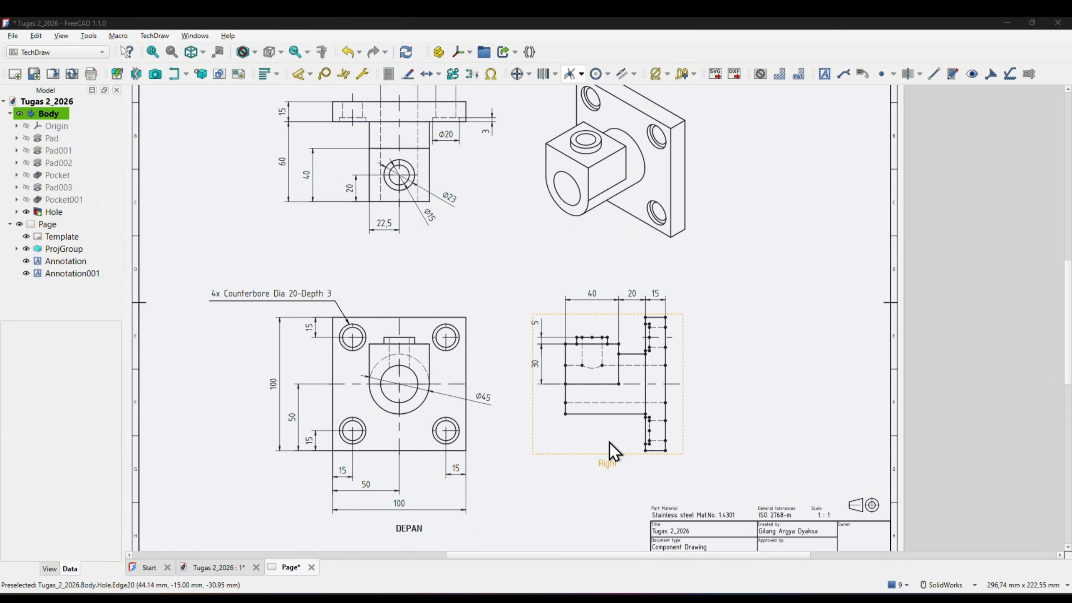
{"action": "scroll", "coordinate": [610, 450], "scroll_direction": "up", "scroll_amount": 4}
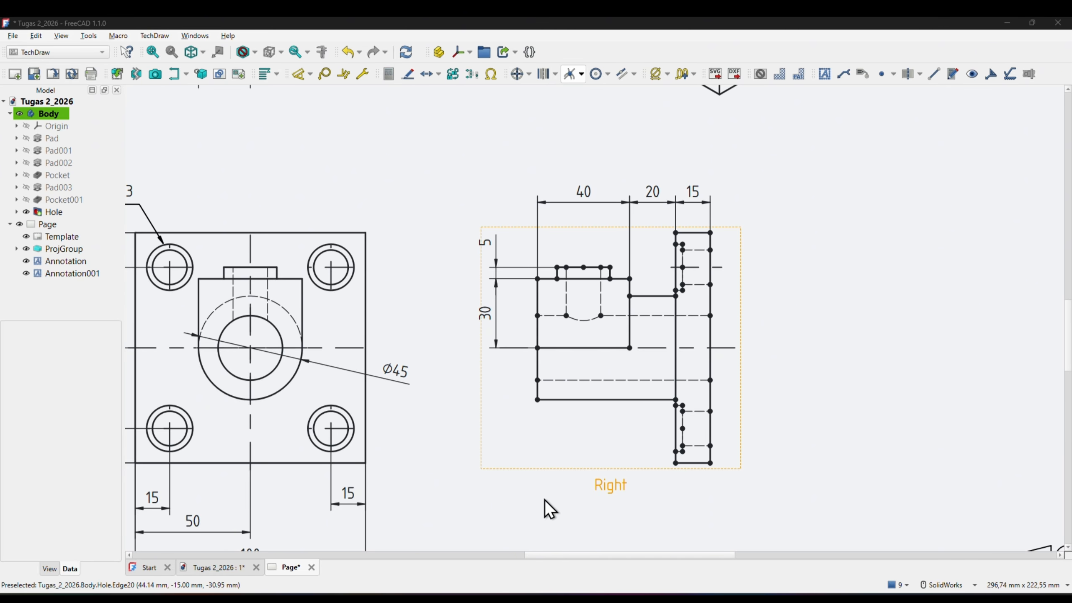
{"action": "left_click", "coordinate": [219, 567]}
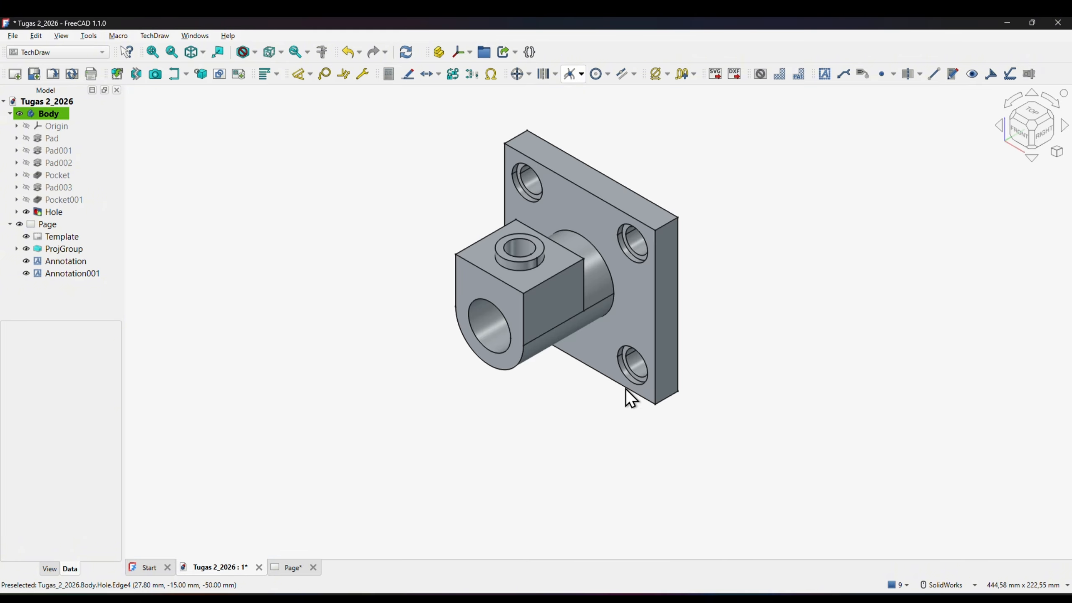
{"action": "scroll", "coordinate": [575, 346], "scroll_direction": "up", "scroll_amount": 1}
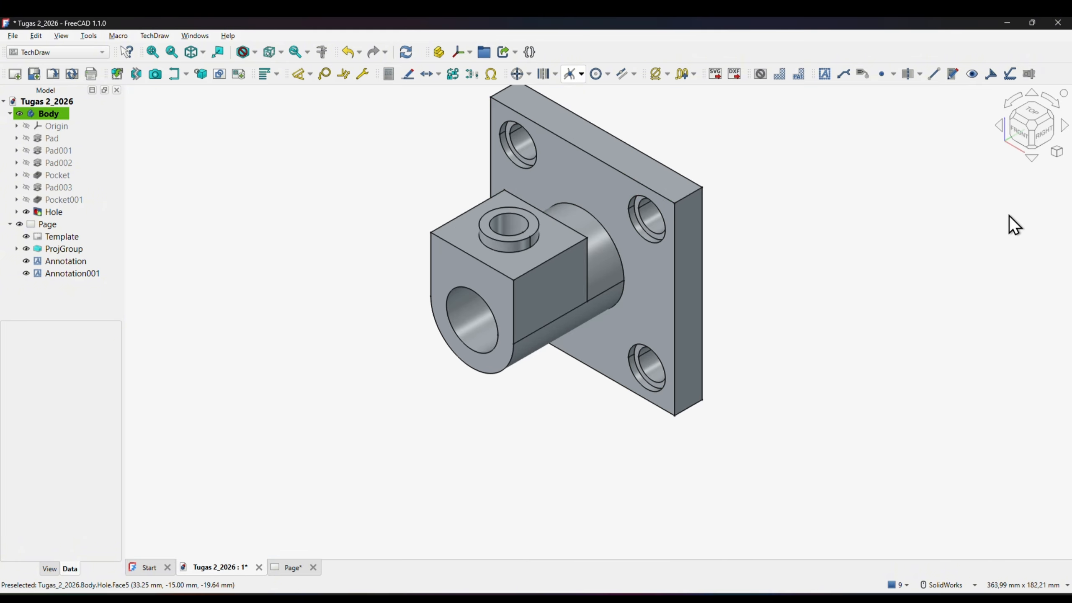
{"action": "left_click", "coordinate": [1044, 133]}
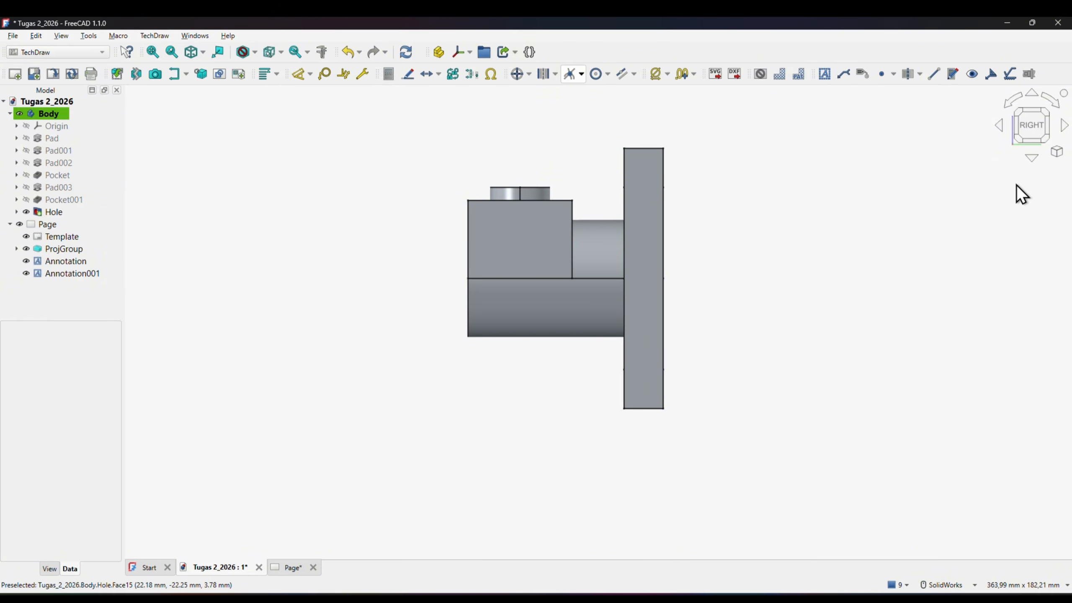
{"action": "middle_click_drag", "start_coordinate": [349, 186], "coordinate": [389, 215]}
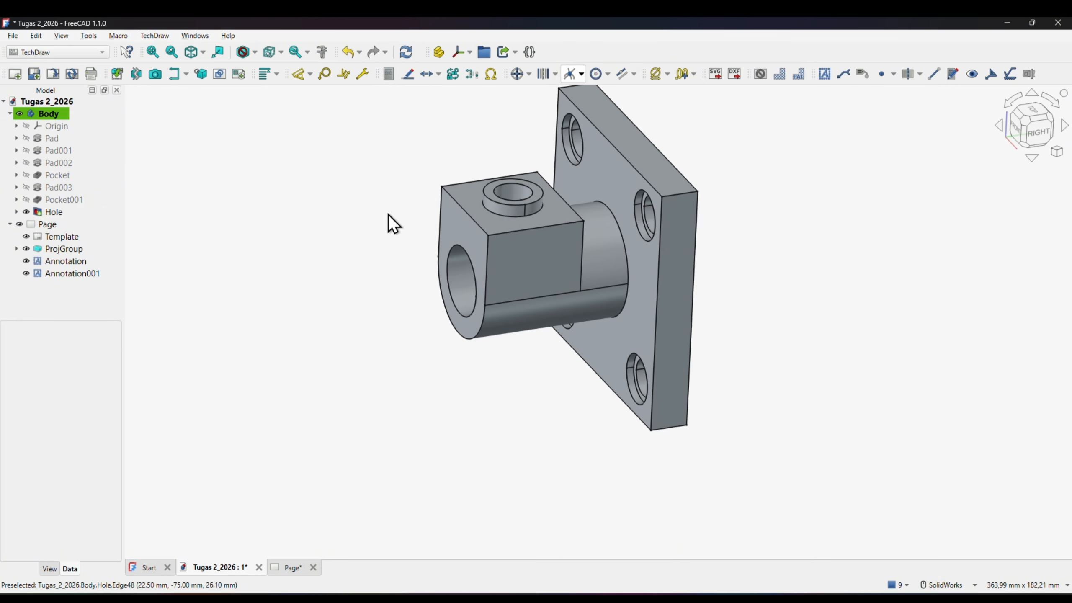
{"action": "left_click", "coordinate": [537, 269]}
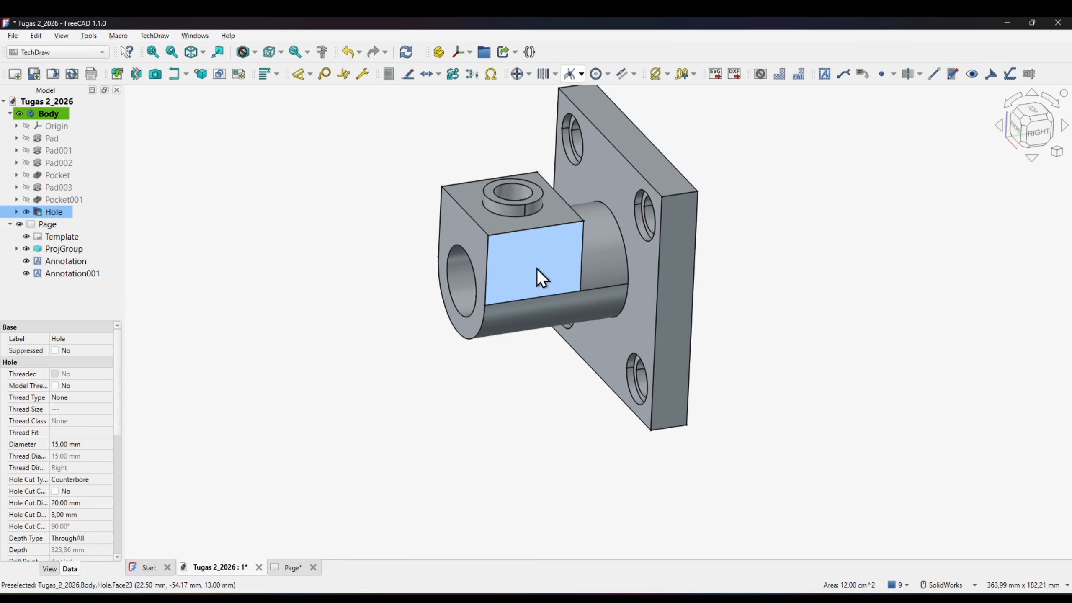
{"action": "left_click", "coordinate": [680, 283]}
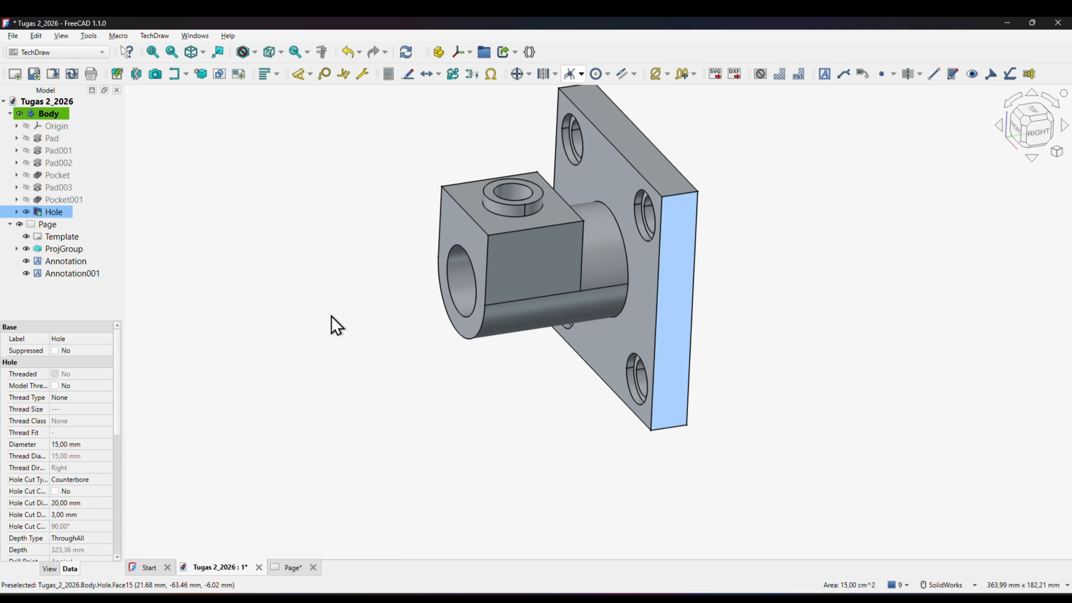
{"action": "left_click", "coordinate": [291, 298]}
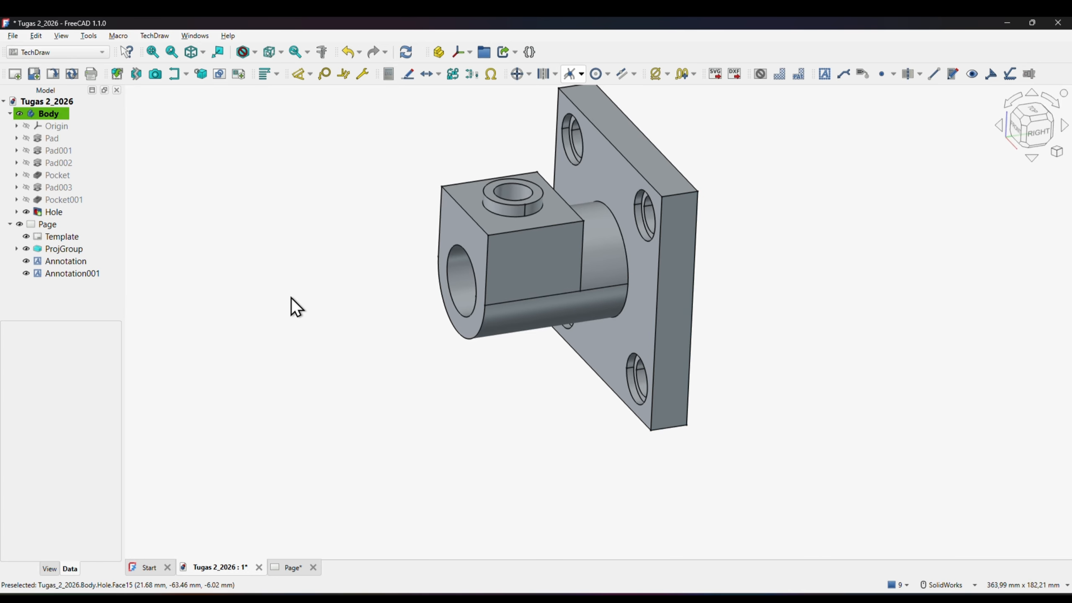
- In the Part Design workbench, create a new sketch on the block's flat right side face
{"action": "left_click", "coordinate": [545, 259]}
{"action": "left_click", "coordinate": [66, 57]}
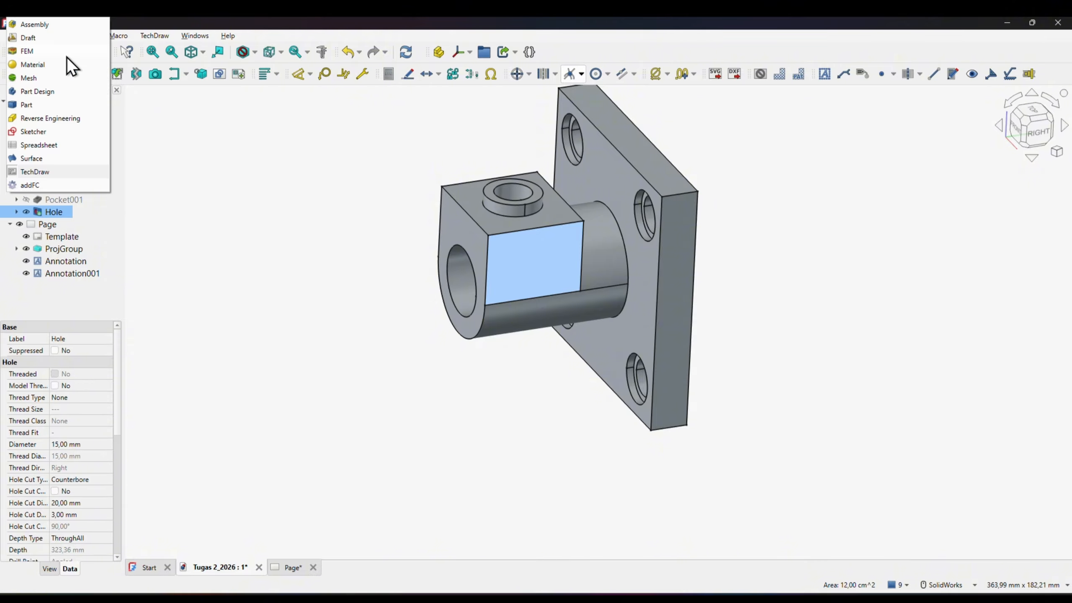
{"action": "left_click", "coordinate": [62, 95]}
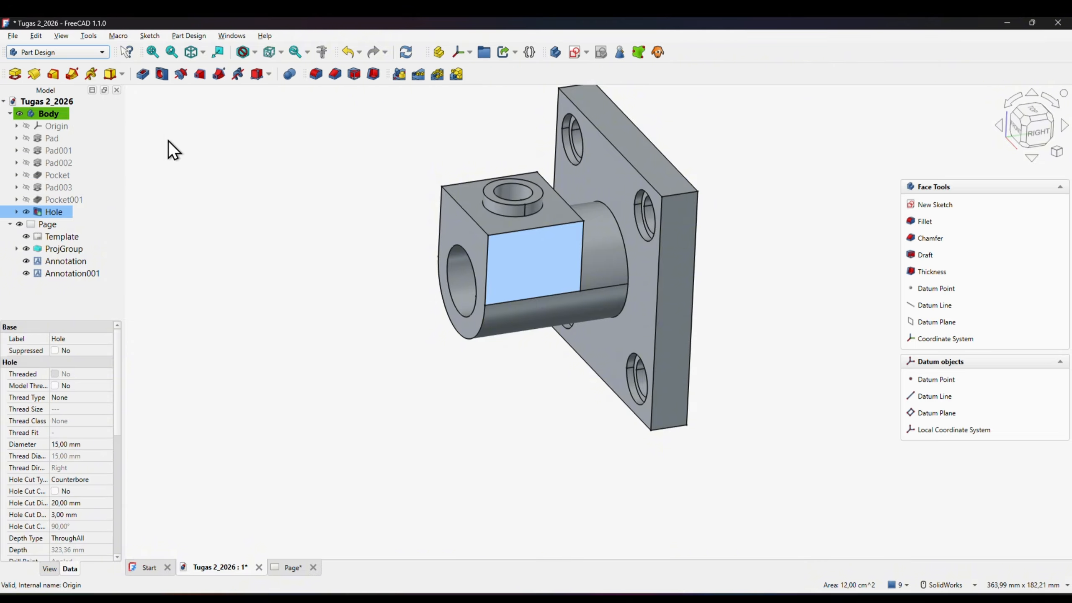
{"action": "left_click", "coordinate": [575, 53]}
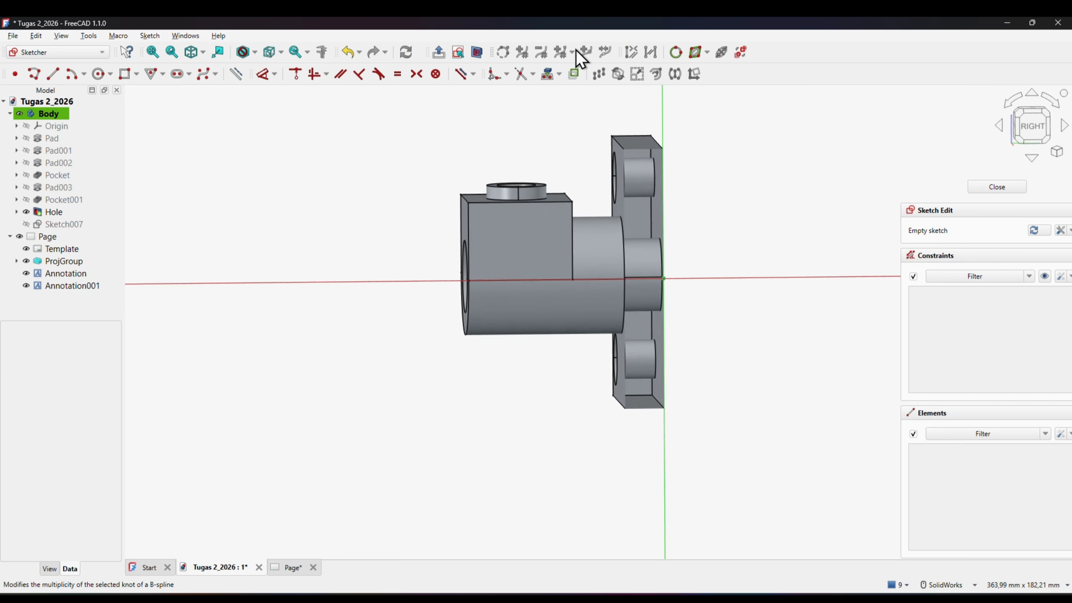
{"action": "scroll", "coordinate": [527, 249], "scroll_direction": "up", "scroll_amount": 3}
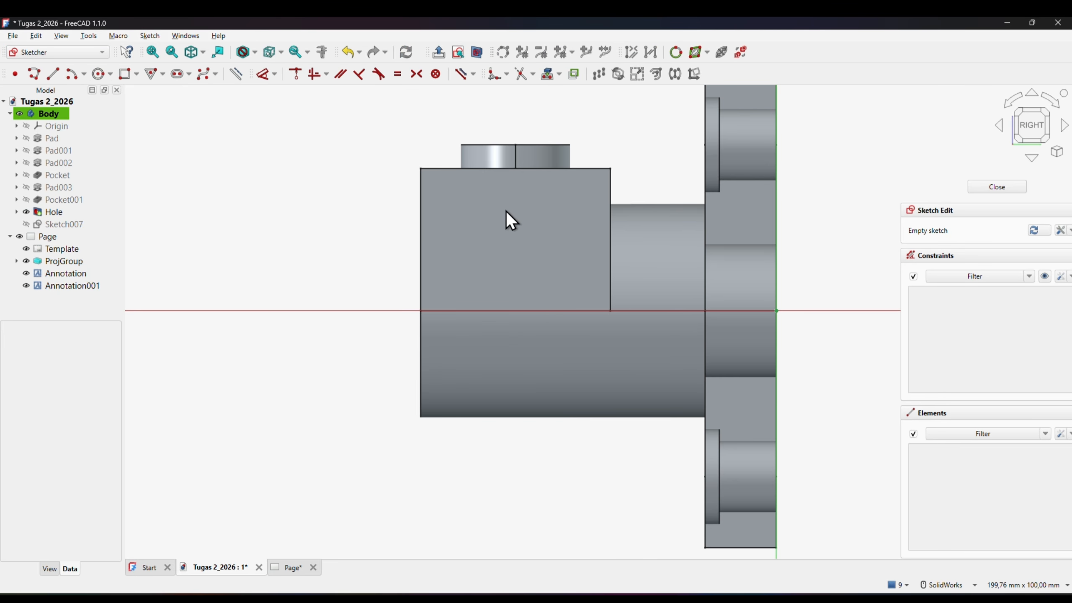
{"action": "middle_click_drag", "start_coordinate": [504, 205], "coordinate": [533, 203], "text": "ctrl"}
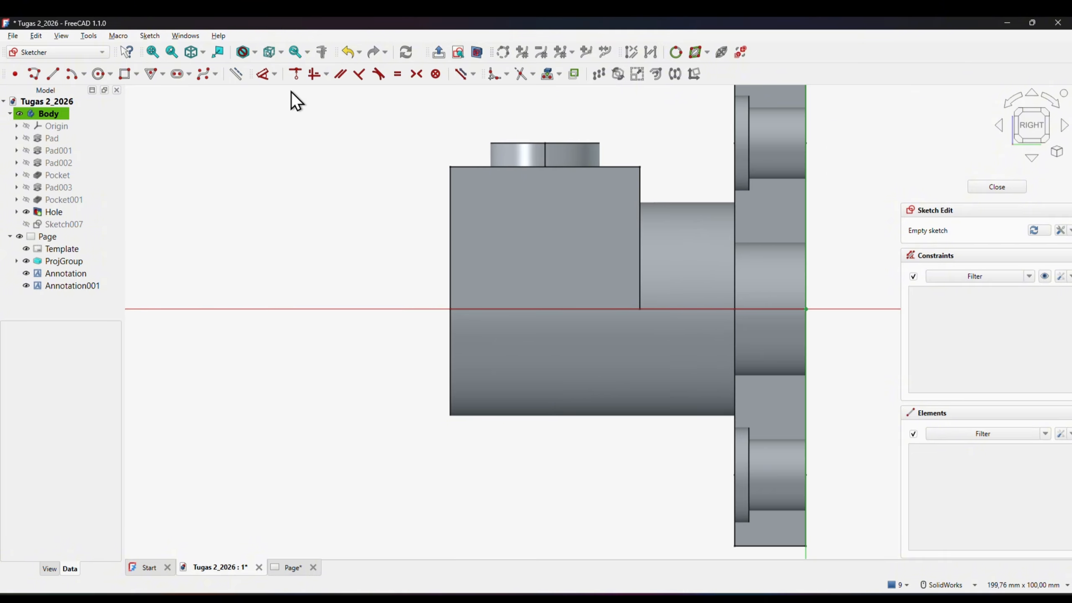
- Sketch a vertical line about 79 mm long across the block near its free end and finish the sketch
{"action": "left_click", "coordinate": [53, 73]}
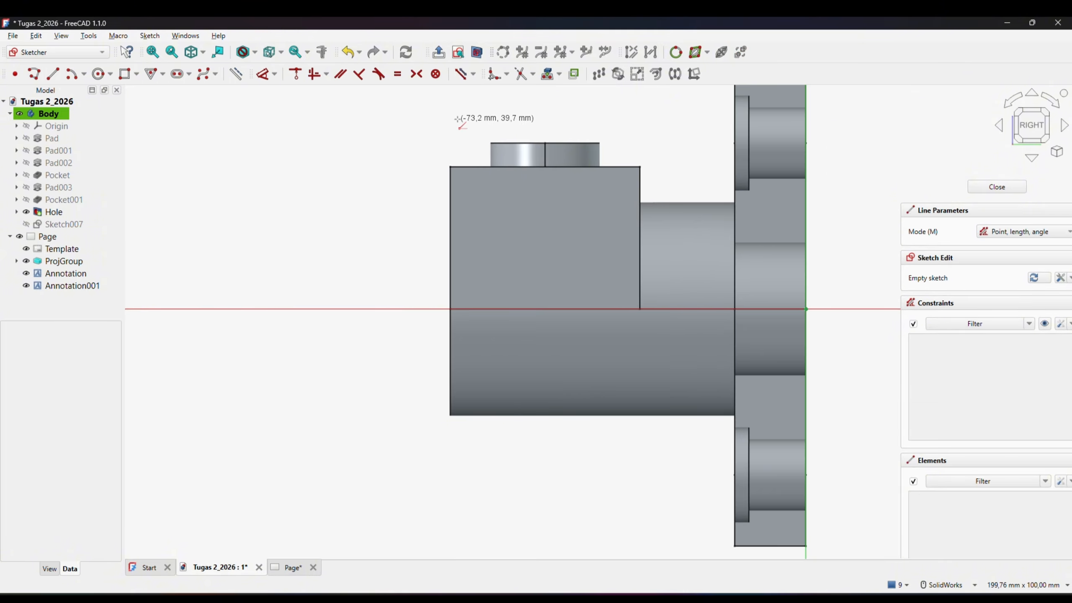
{"action": "left_click", "coordinate": [478, 115]}
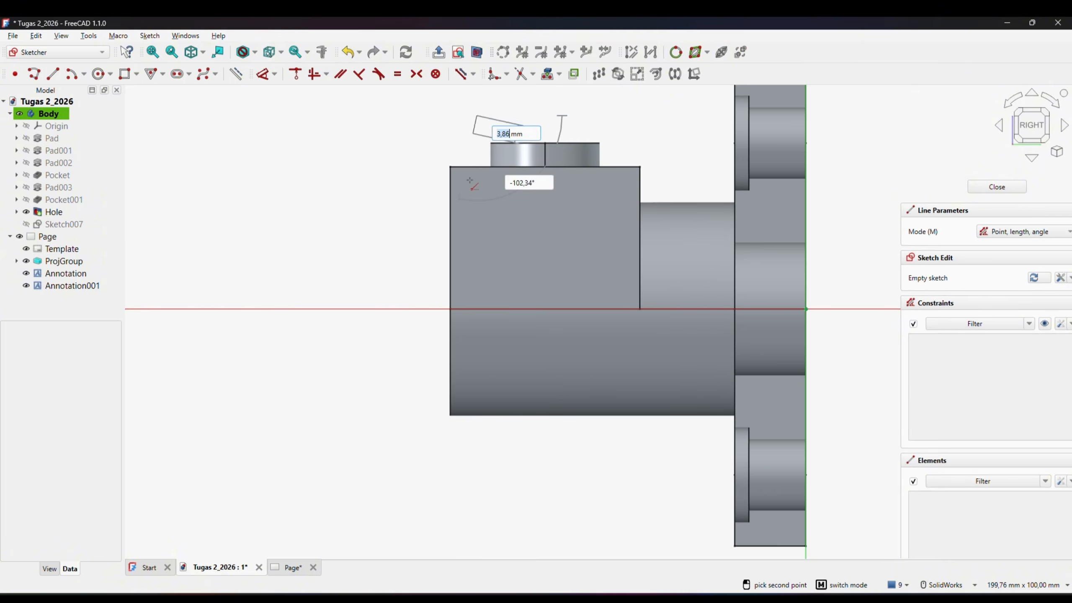
{"action": "left_click", "coordinate": [476, 487]}
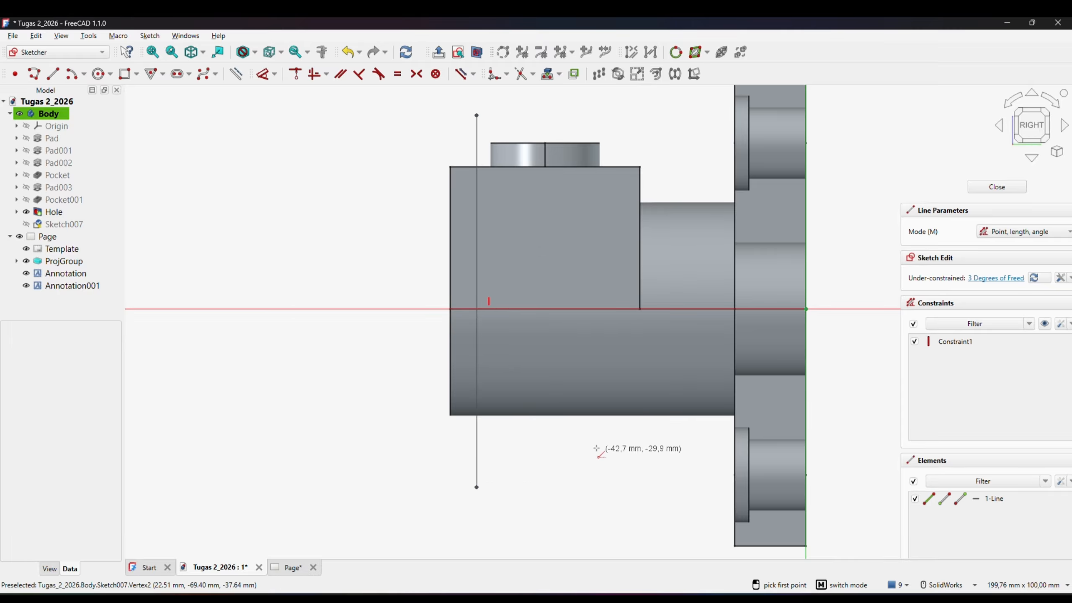
{"action": "key", "text": "Escape"}
{"action": "mouse_move", "coordinate": [478, 115]}
{"action": "left_mouse_down"}
{"action": "mouse_move", "coordinate": [539, 114]}
{"action": "mouse_move", "coordinate": [471, 114]}
{"action": "left_mouse_up"}
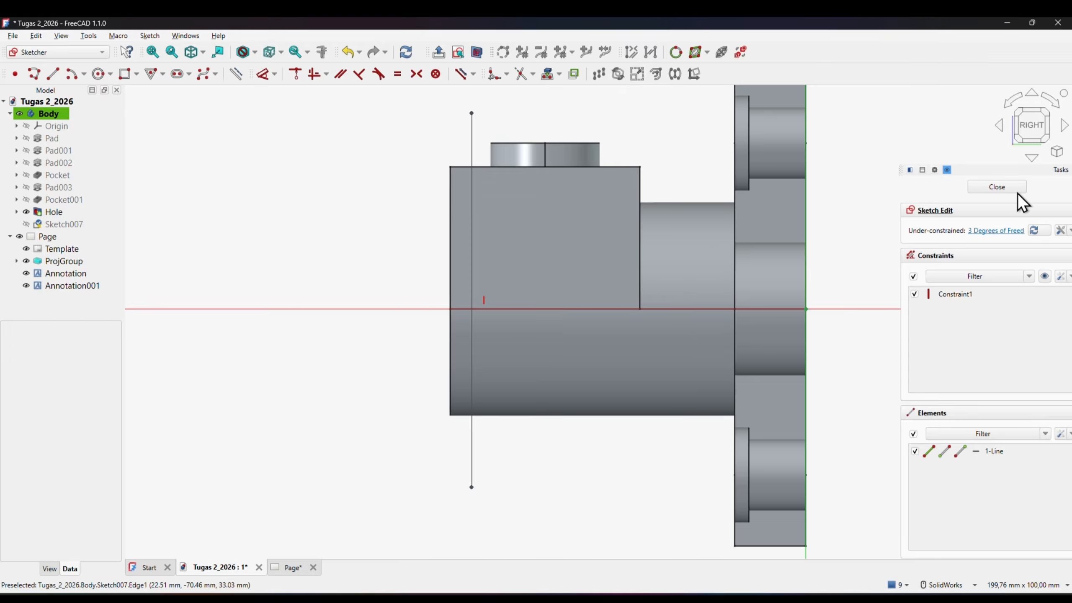
{"action": "left_click", "coordinate": [997, 187]}
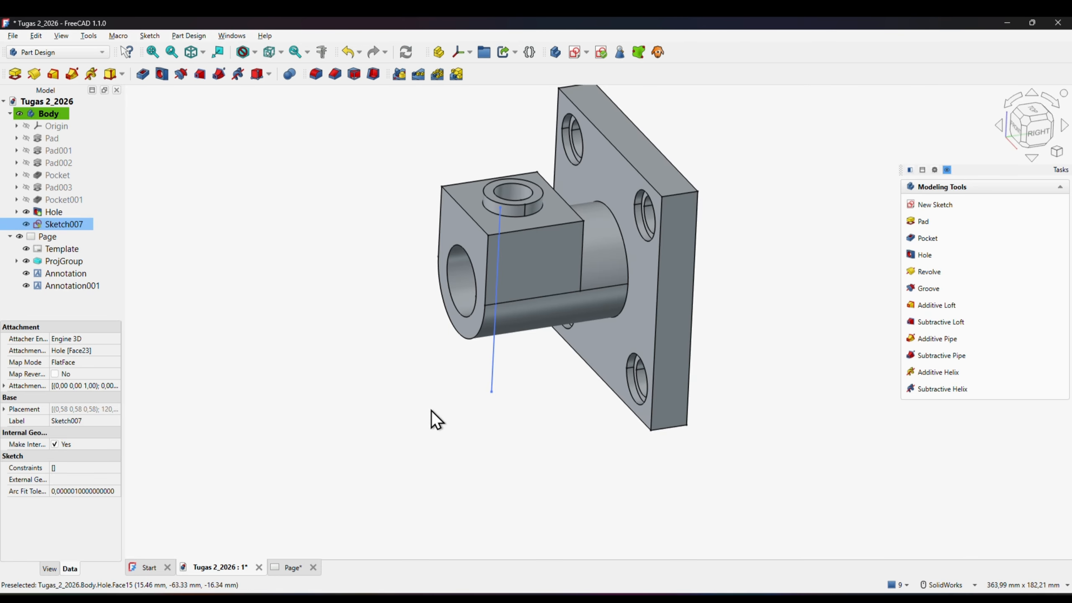
{"action": "left_click", "coordinate": [598, 452]}
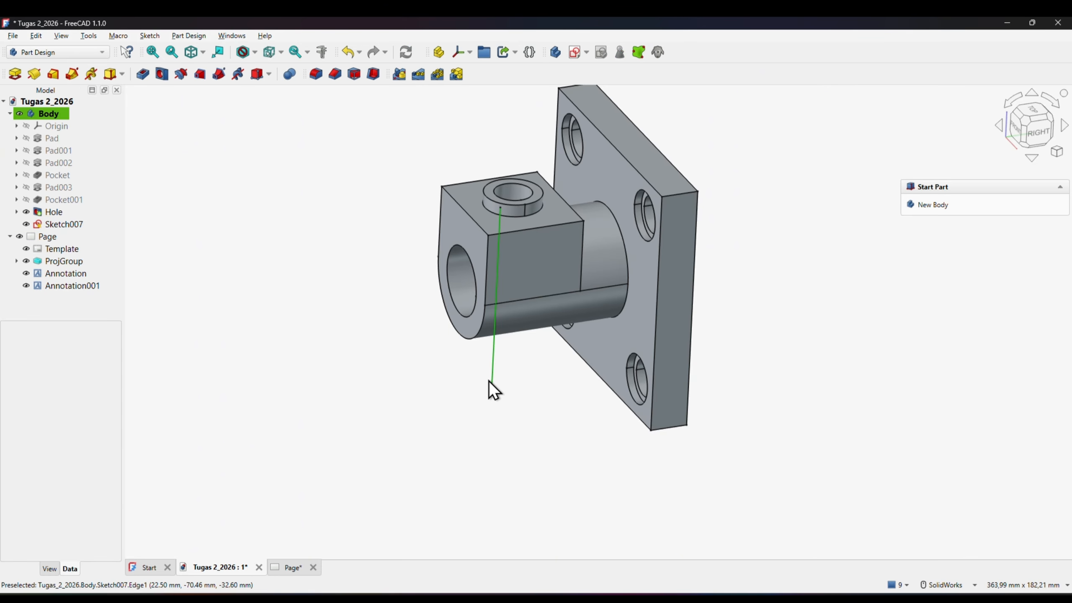
- Create another new sketch in the body on the YZ base plane
{"action": "left_click", "coordinate": [1044, 137]}
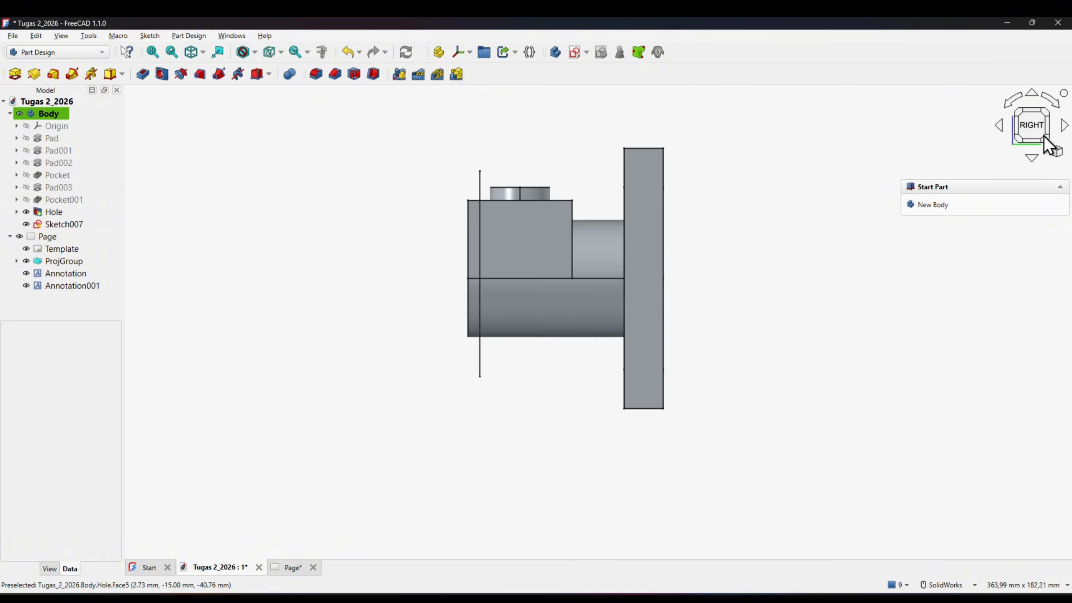
{"action": "scroll", "coordinate": [507, 359], "scroll_direction": "up", "scroll_amount": 2}
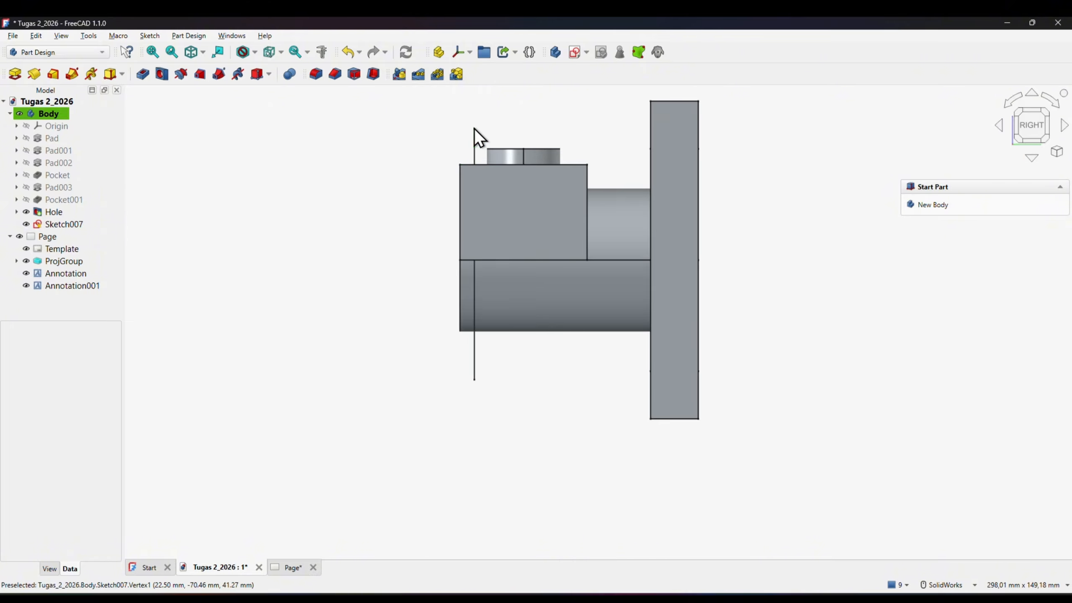
{"action": "middle_click_drag", "start_coordinate": [457, 352], "coordinate": [479, 340]}
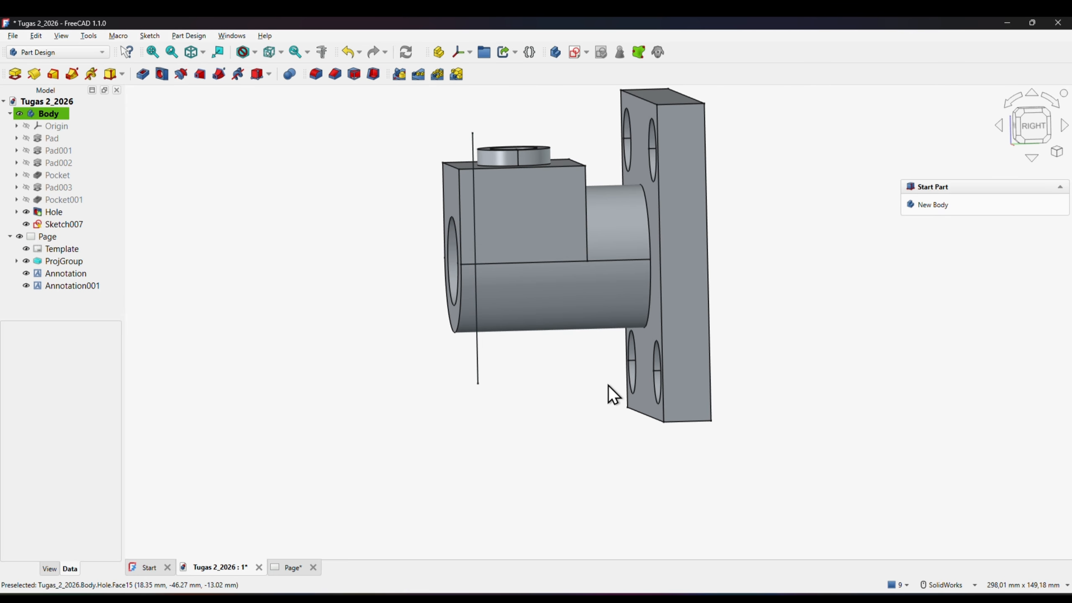
{"action": "scroll", "coordinate": [609, 391], "scroll_direction": "down", "scroll_amount": 1}
{"action": "middle_click_drag", "start_coordinate": [609, 391], "coordinate": [531, 242]}
{"action": "left_click", "coordinate": [576, 52]}
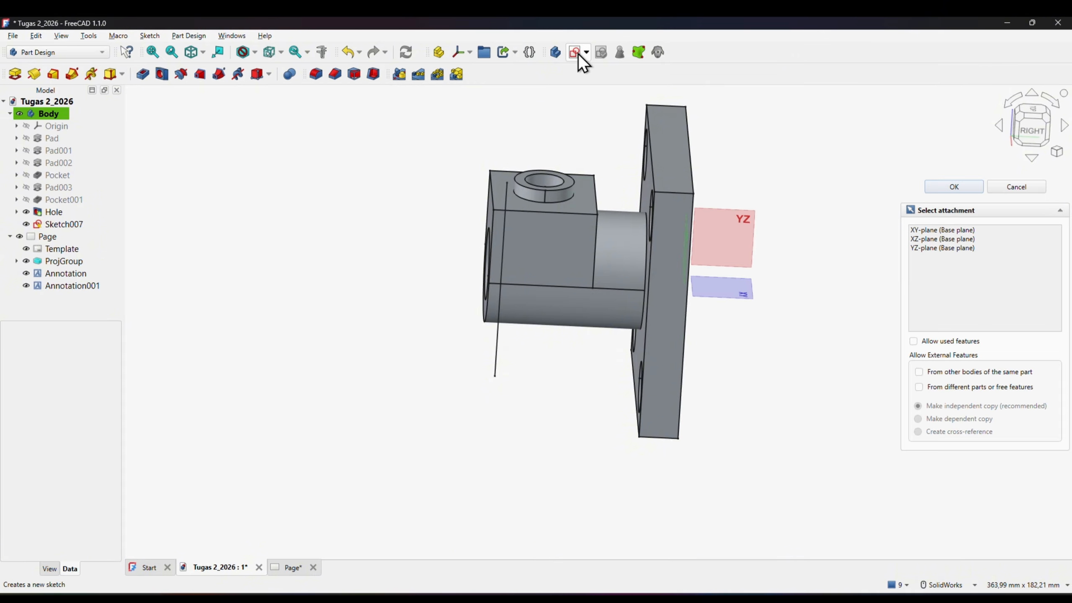
{"action": "middle_click_drag", "start_coordinate": [817, 215], "coordinate": [719, 238]}
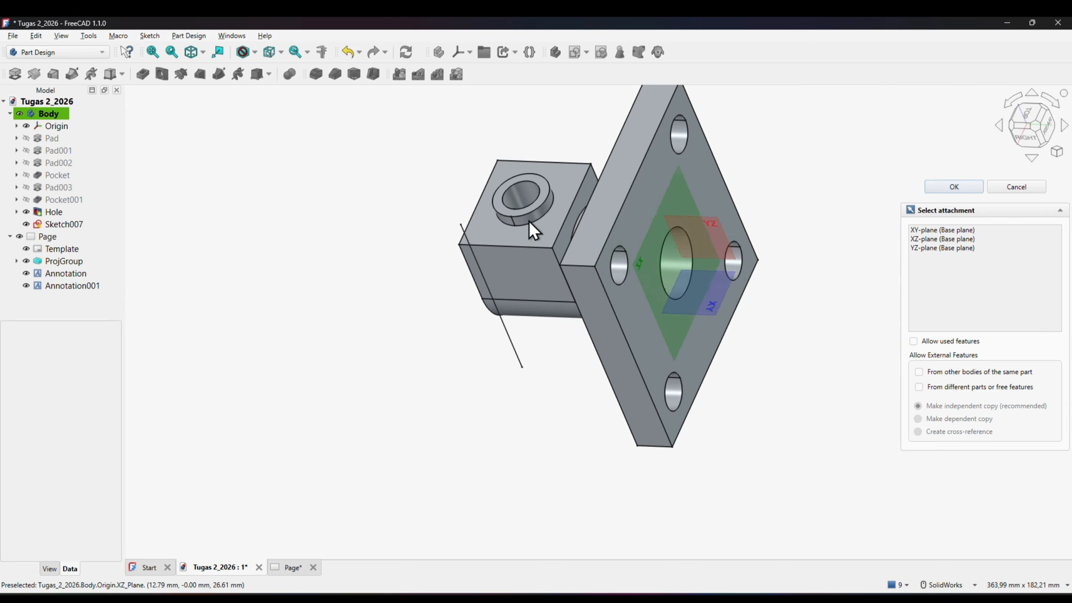
{"action": "middle_click_drag", "start_coordinate": [862, 253], "coordinate": [804, 269]}
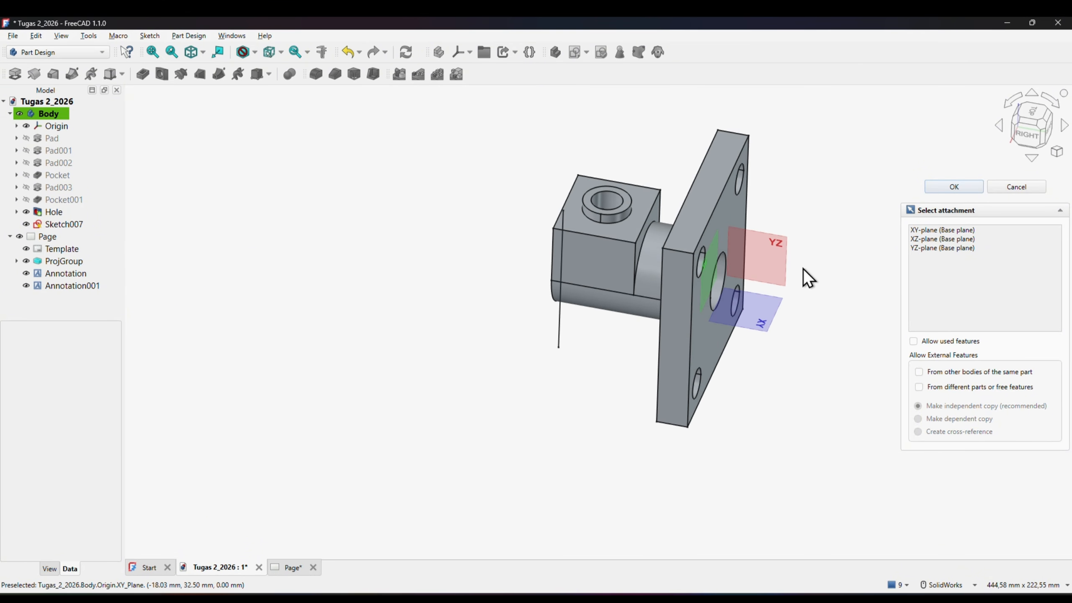
{"action": "left_click", "coordinate": [783, 261]}
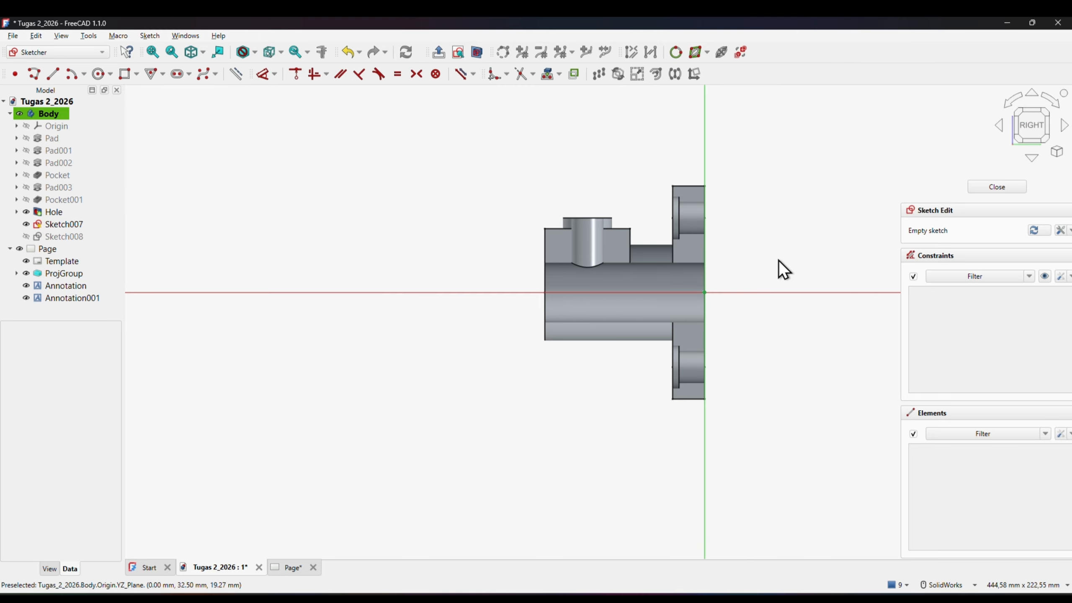
- Sketch a vertical line about 72 mm long across the neck between block and flange, and finish the sketch
{"action": "scroll", "coordinate": [633, 282], "scroll_direction": "up", "scroll_amount": 4}
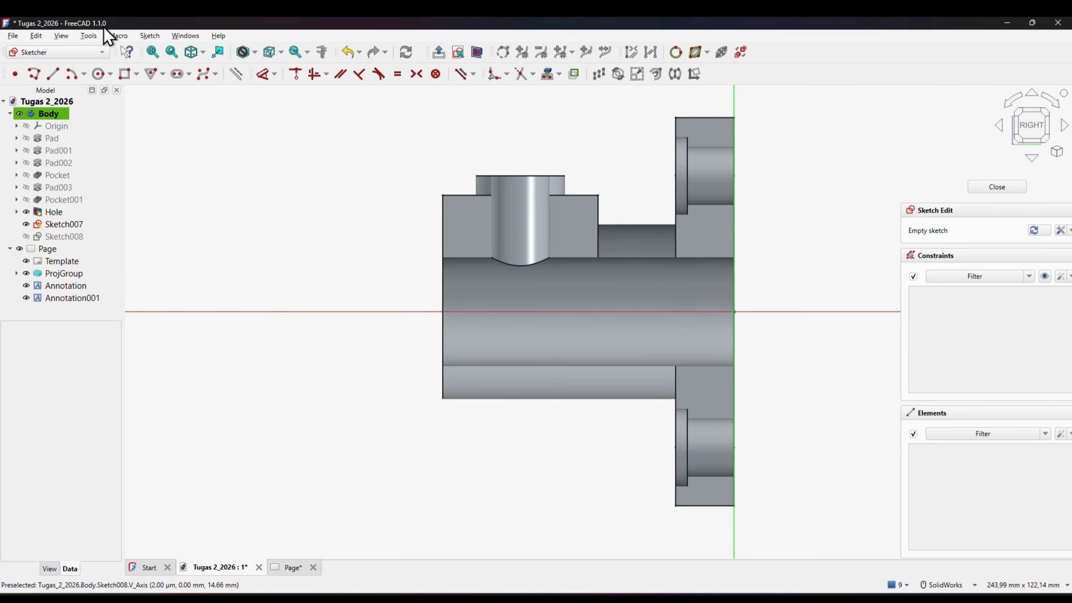
{"action": "left_click", "coordinate": [51, 73]}
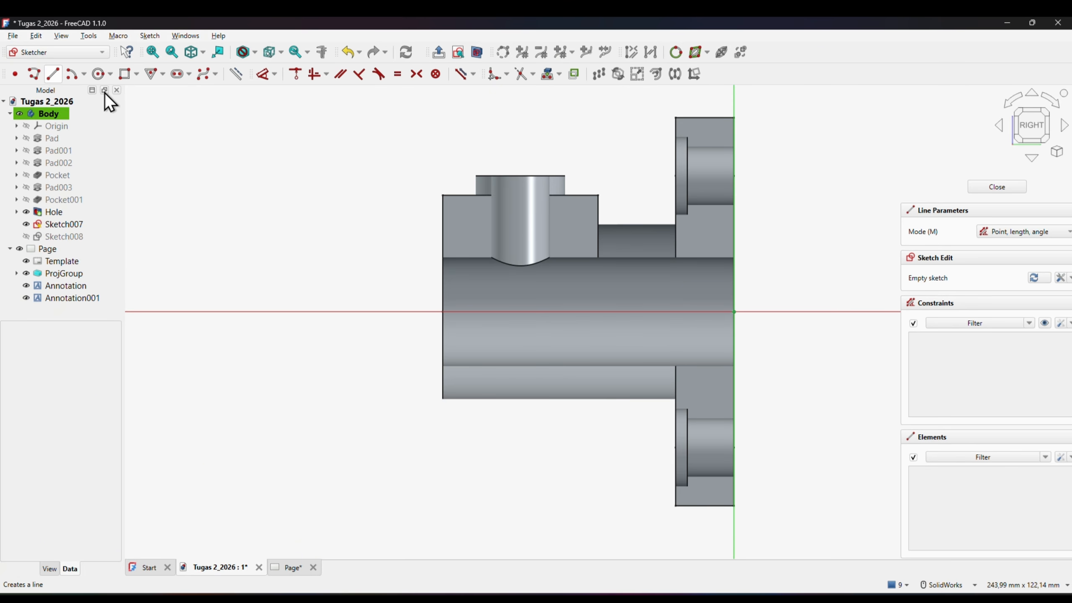
{"action": "left_click", "coordinate": [627, 180]}
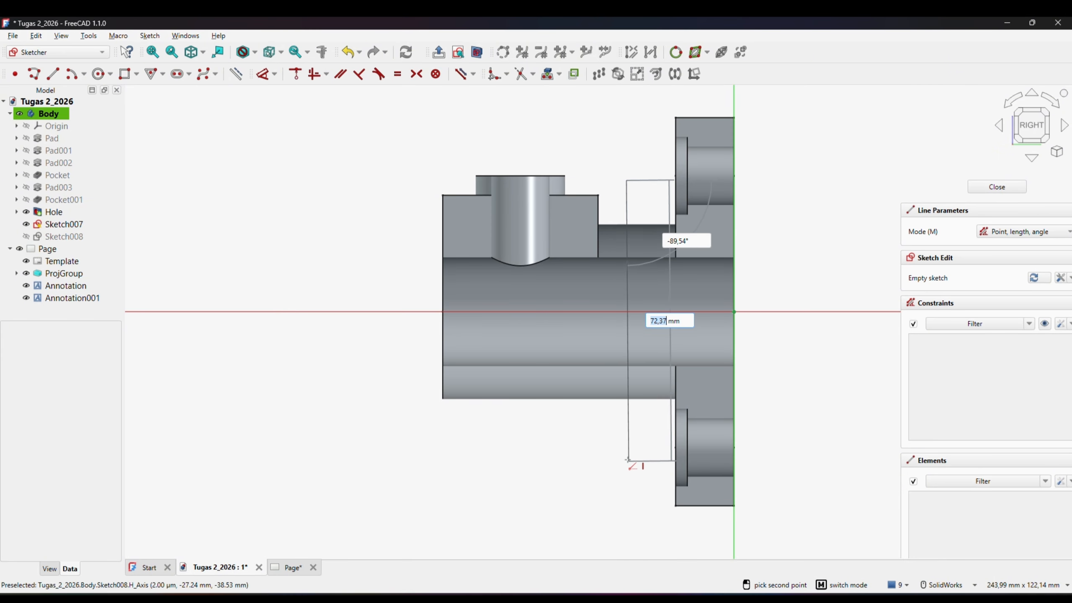
{"action": "left_click", "coordinate": [628, 458]}
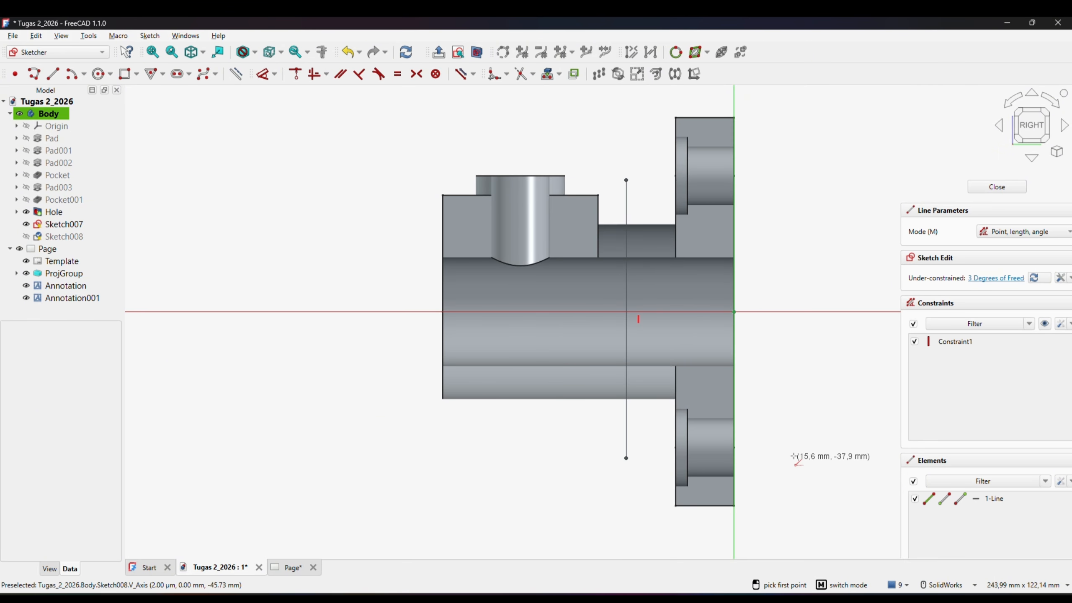
{"action": "left_click", "coordinate": [998, 187]}
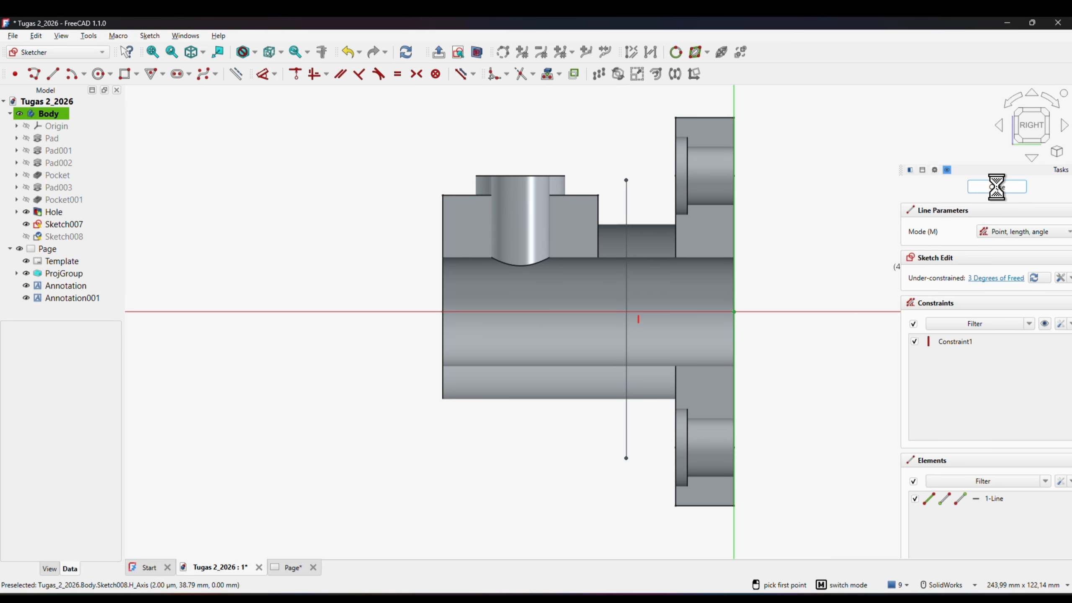
{"action": "left_click", "coordinate": [495, 173]}
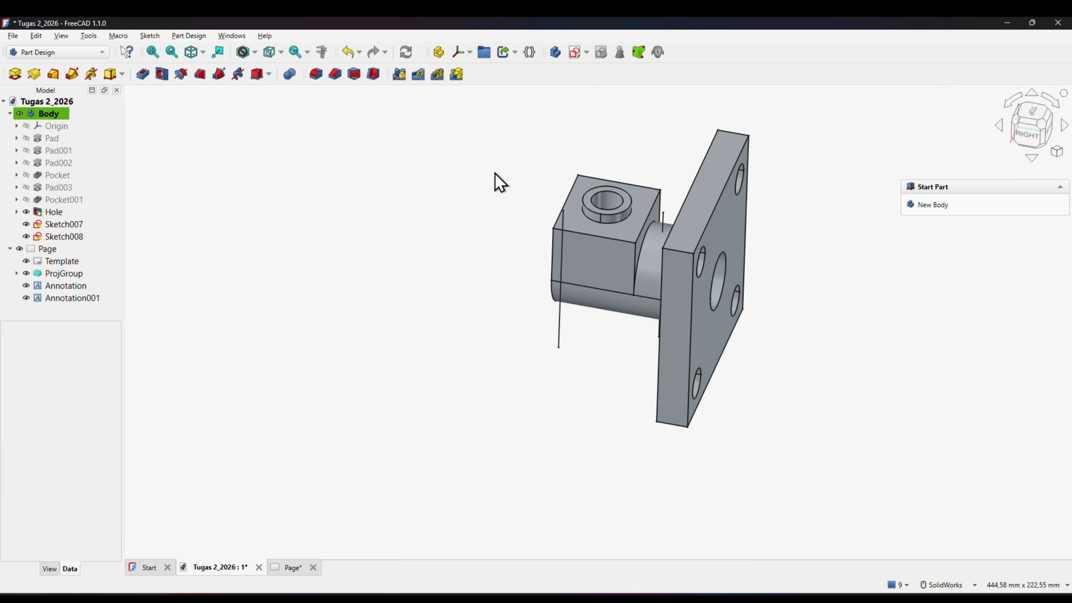
{"action": "left_click", "coordinate": [70, 228]}
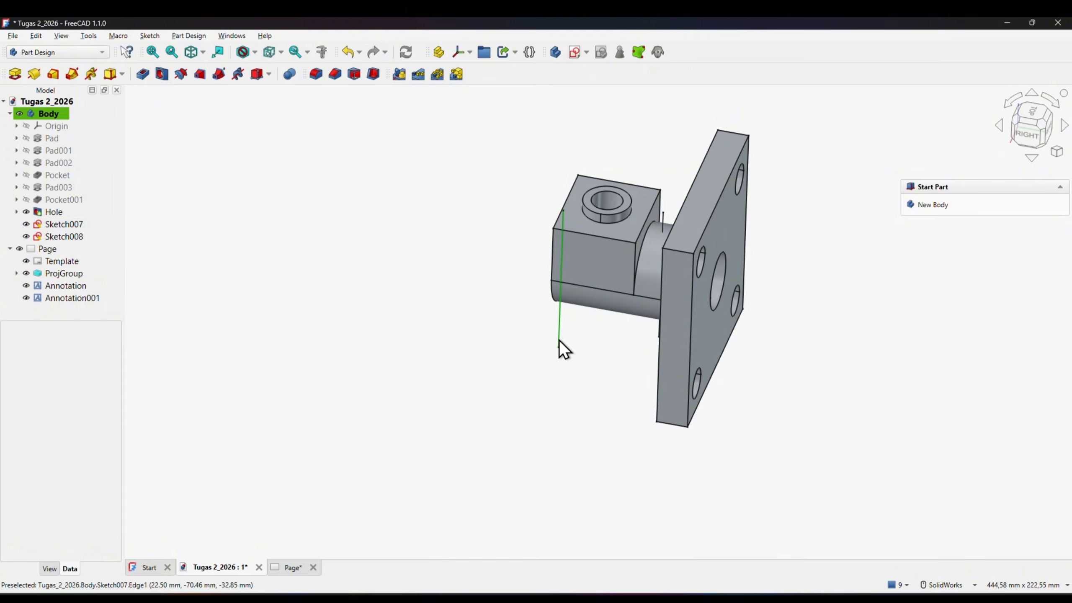
- Identify each of the two sketched lines on the bracket and inspect them from the right side
{"action": "left_click", "coordinate": [59, 229]}
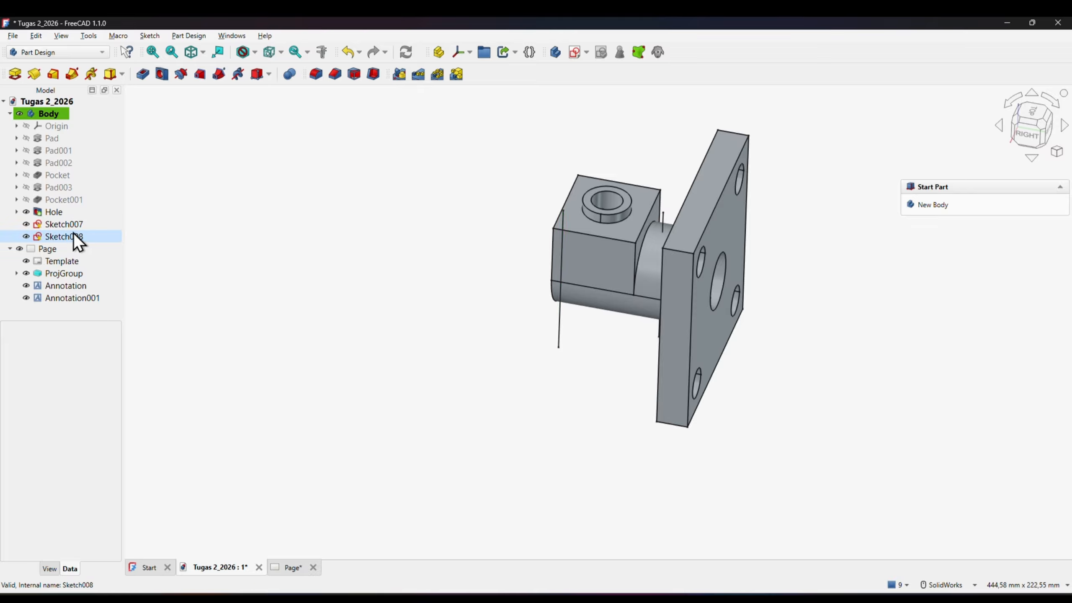
{"action": "left_click", "coordinate": [78, 228]}
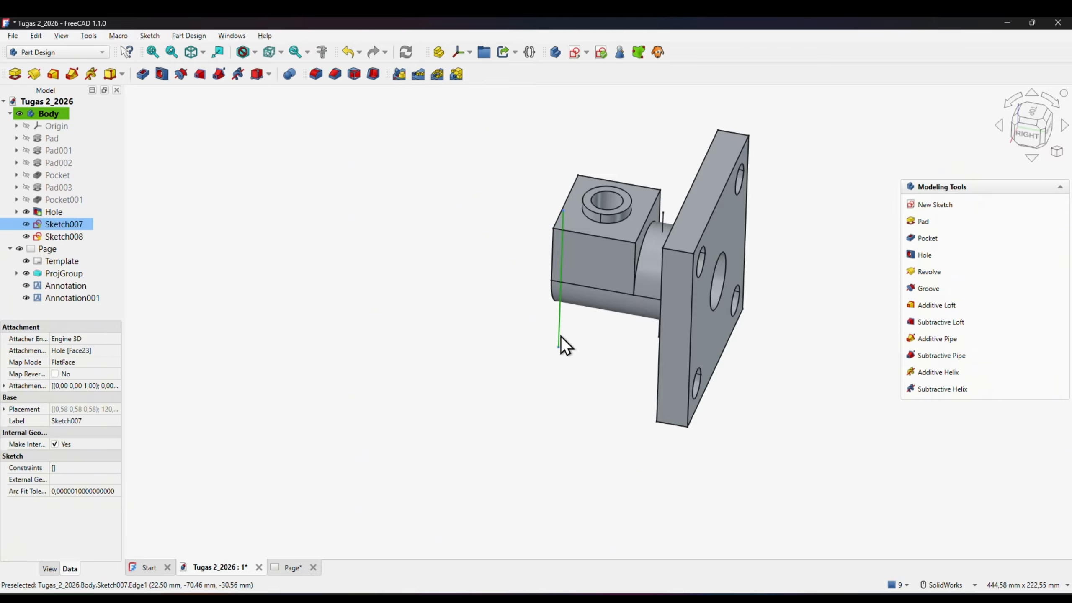
{"action": "left_click", "coordinate": [371, 311]}
{"action": "left_click", "coordinate": [62, 237]}
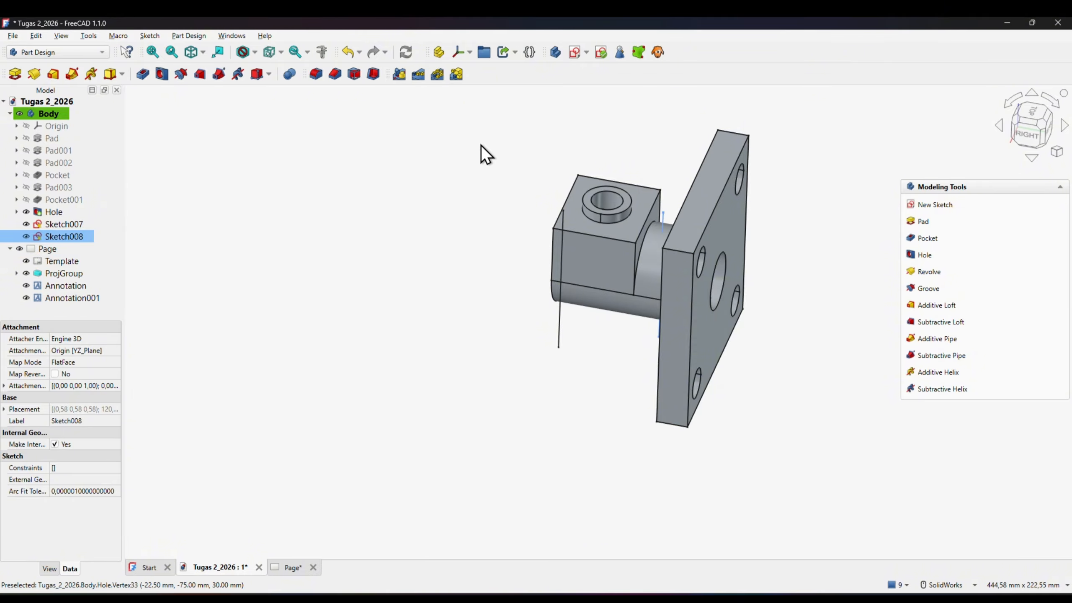
{"action": "left_click", "coordinate": [1021, 134]}
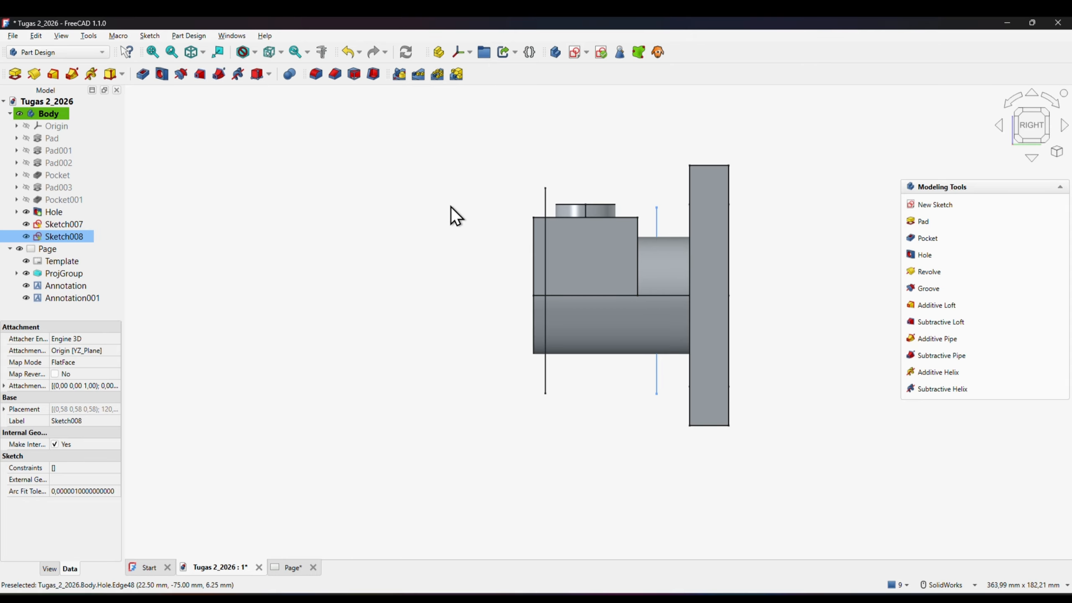
{"action": "left_click", "coordinate": [420, 203]}
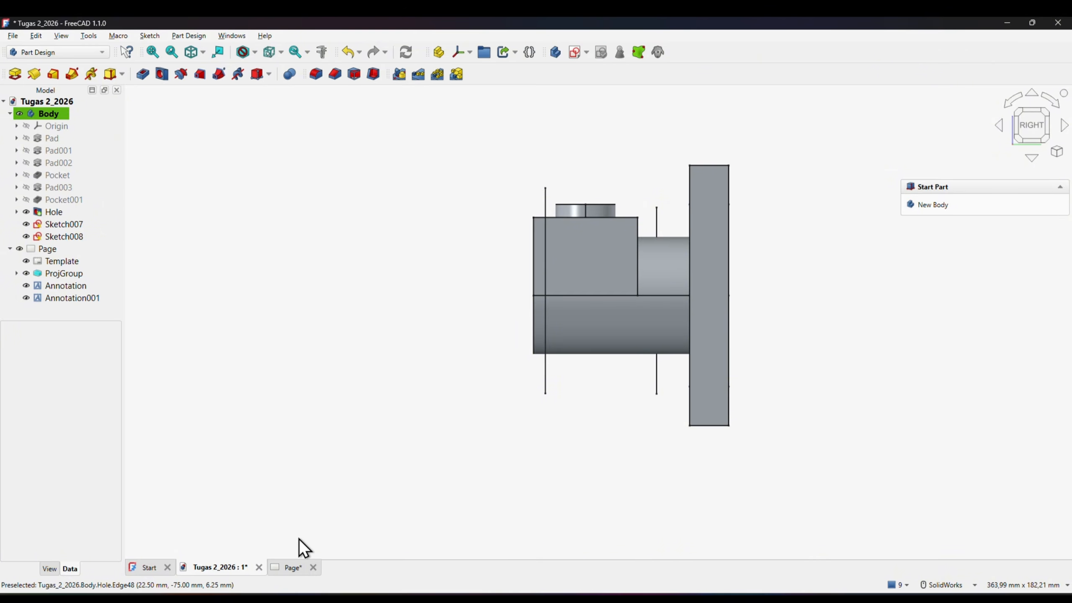
- Open the drawing page, select the Right view and locate its projection source property
{"action": "left_click", "coordinate": [286, 568]}
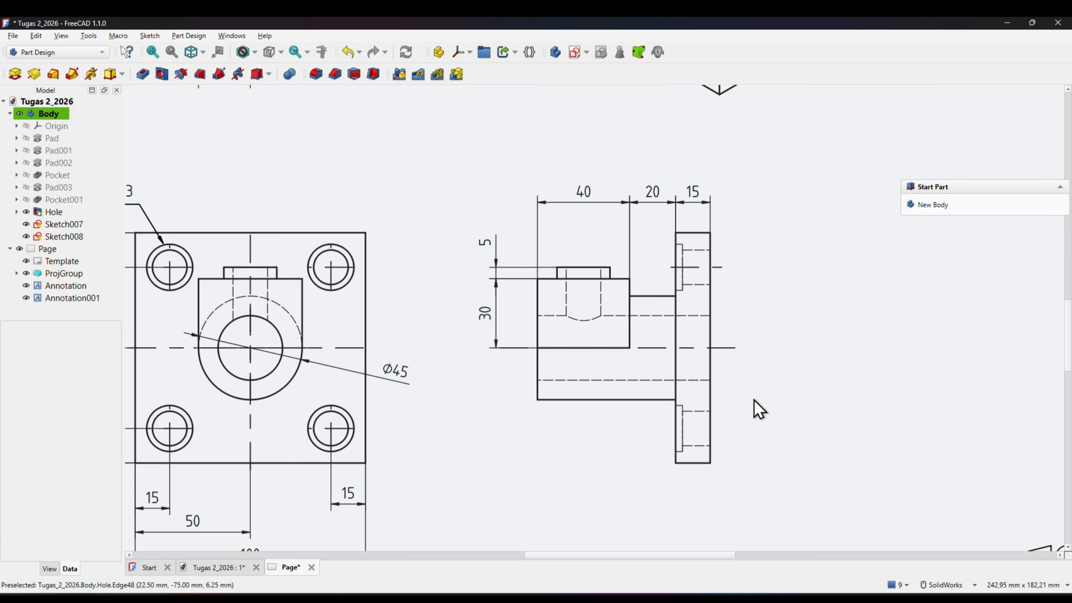
{"action": "scroll", "coordinate": [754, 400], "scroll_direction": "down", "scroll_amount": 1}
{"action": "scroll", "coordinate": [754, 400], "scroll_direction": "up", "scroll_amount": 1}
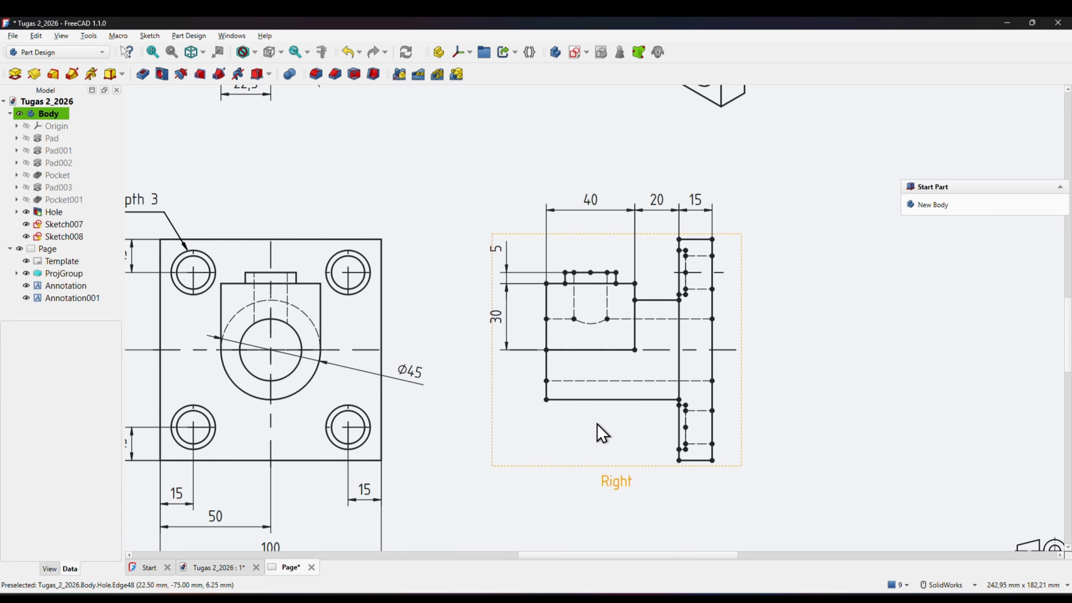
{"action": "left_click", "coordinate": [571, 437]}
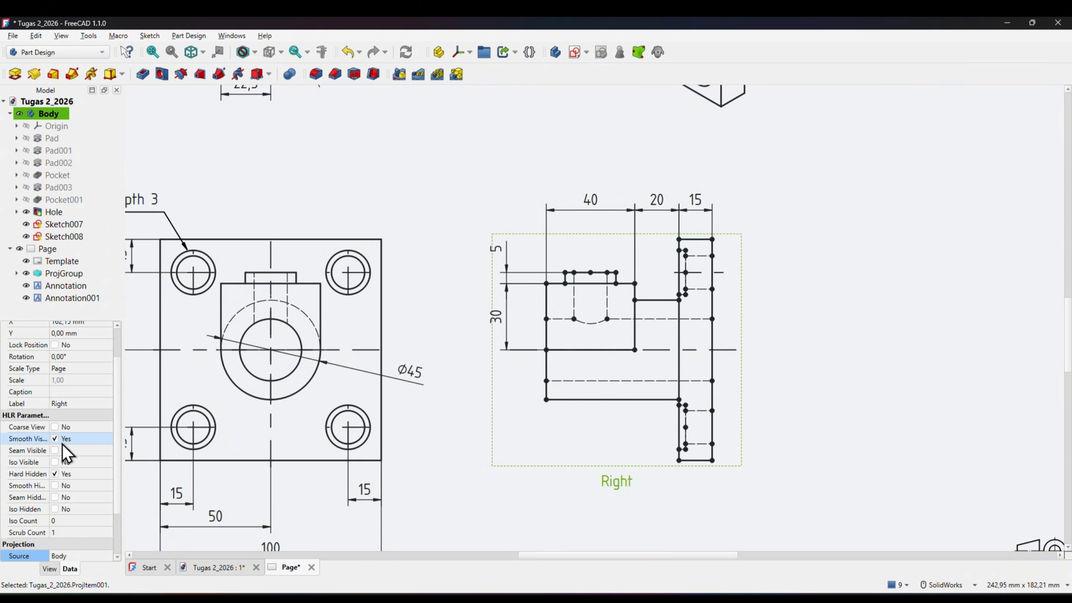
{"action": "scroll", "coordinate": [63, 443], "scroll_direction": "up", "scroll_amount": 2}
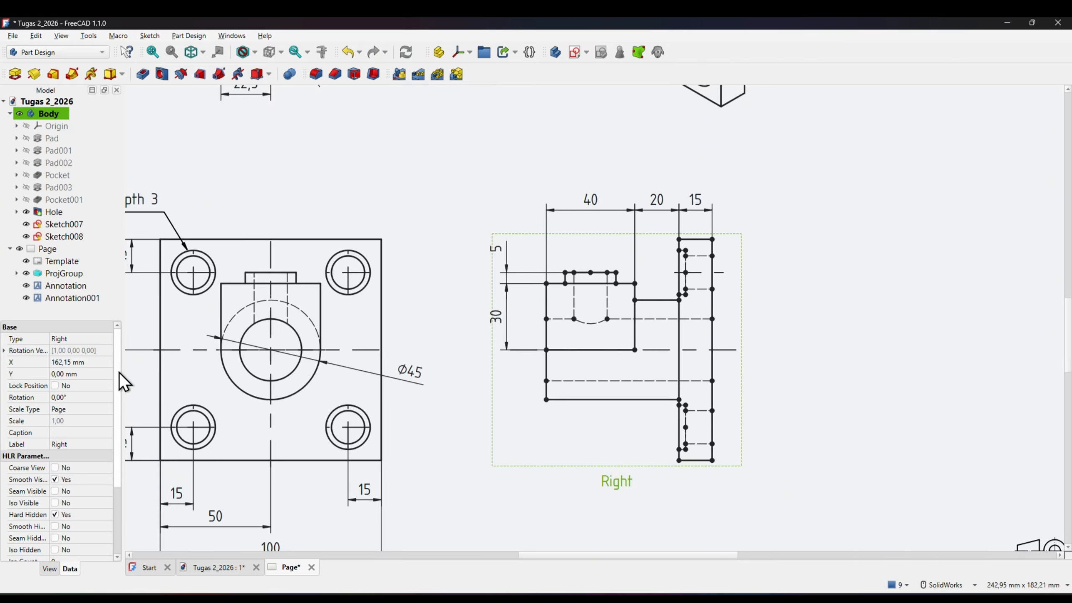
{"action": "left_click_drag", "start_coordinate": [117, 371], "coordinate": [116, 450]}
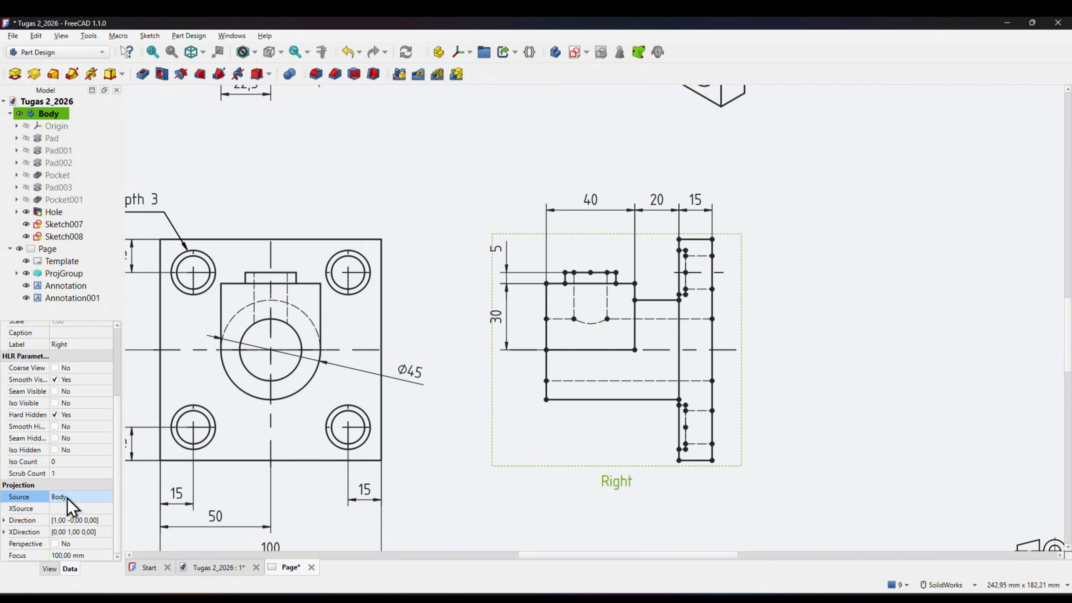
{"action": "left_click", "coordinate": [40, 116]}
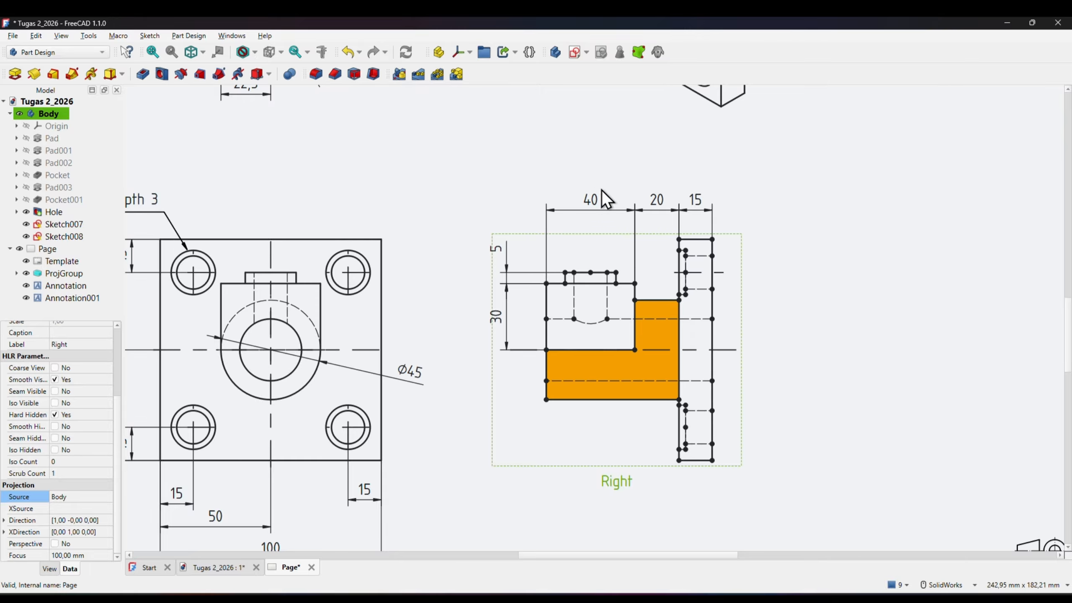
- Add Sketch007 and Sketch008 to the Right view's projection source alongside Body
{"action": "left_click", "coordinate": [63, 499]}
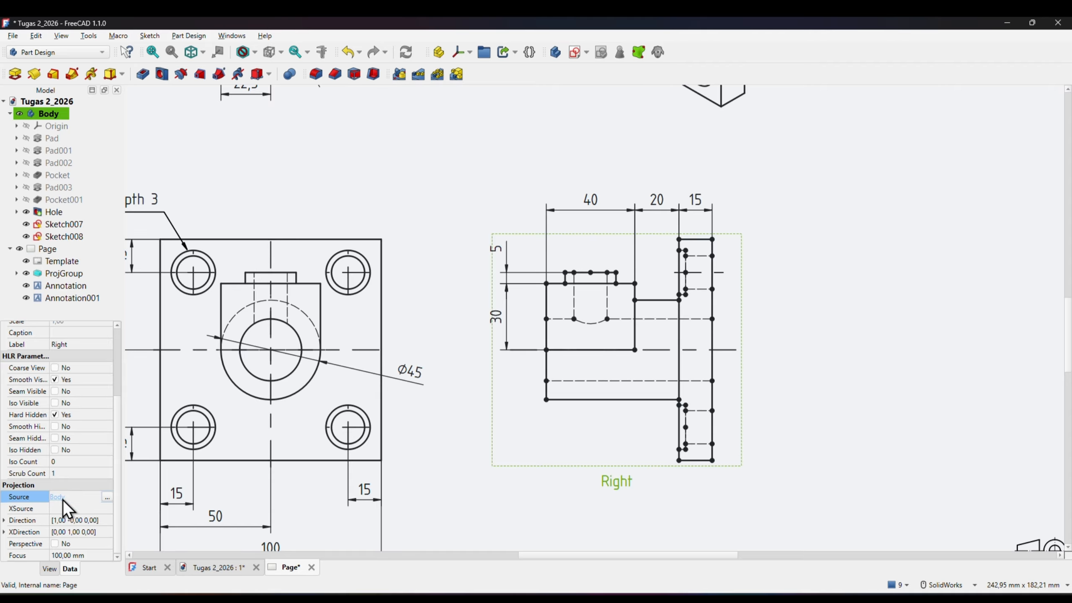
{"action": "left_click", "coordinate": [108, 499]}
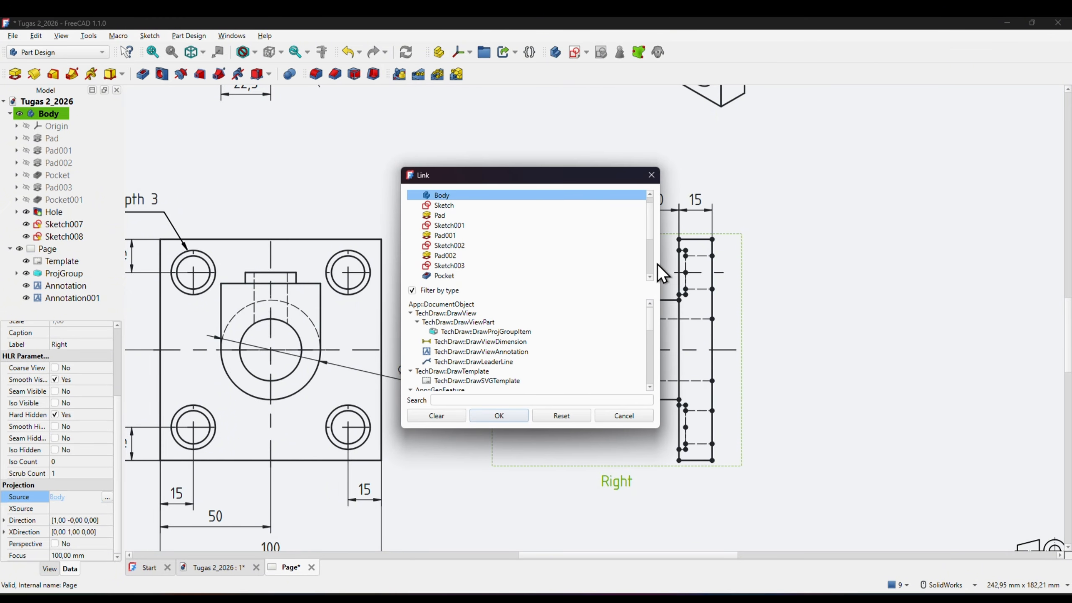
{"action": "left_click_drag", "start_coordinate": [650, 220], "coordinate": [655, 261]}
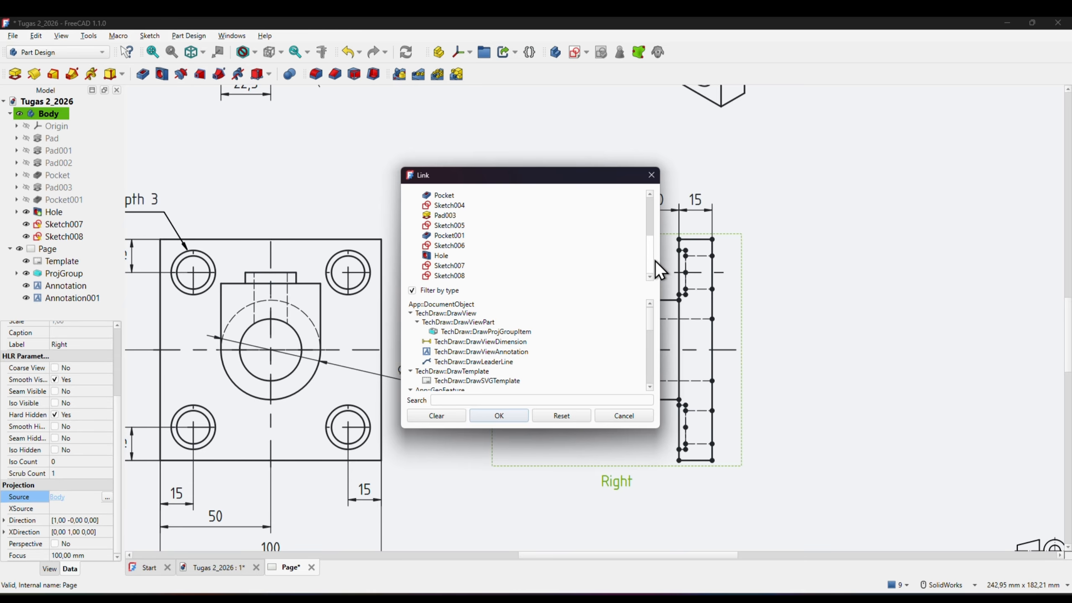
{"action": "left_click", "coordinate": [509, 266]}
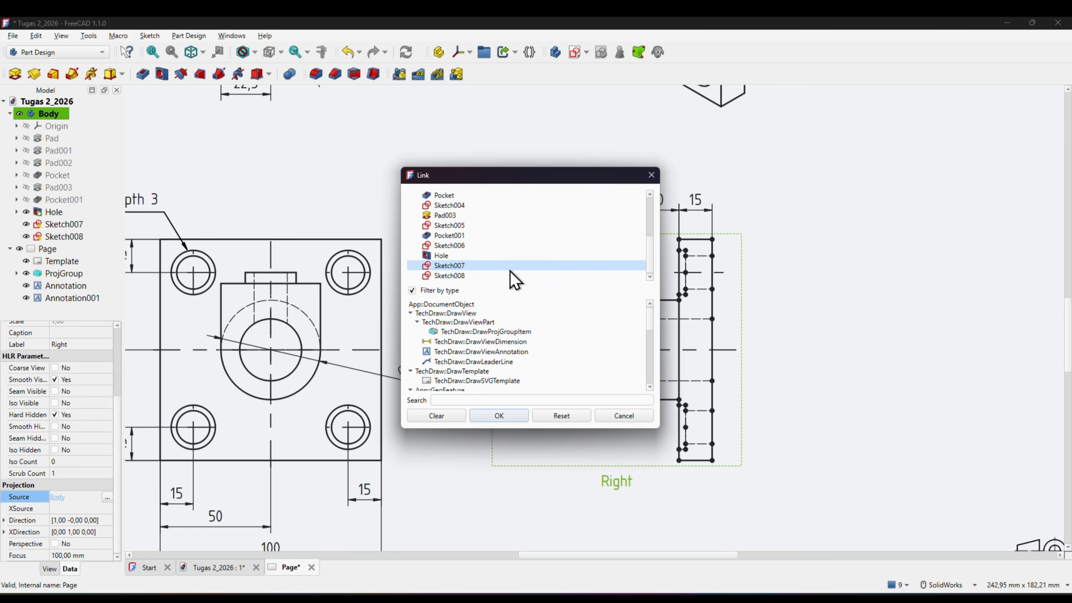
{"action": "left_click", "coordinate": [439, 265]}
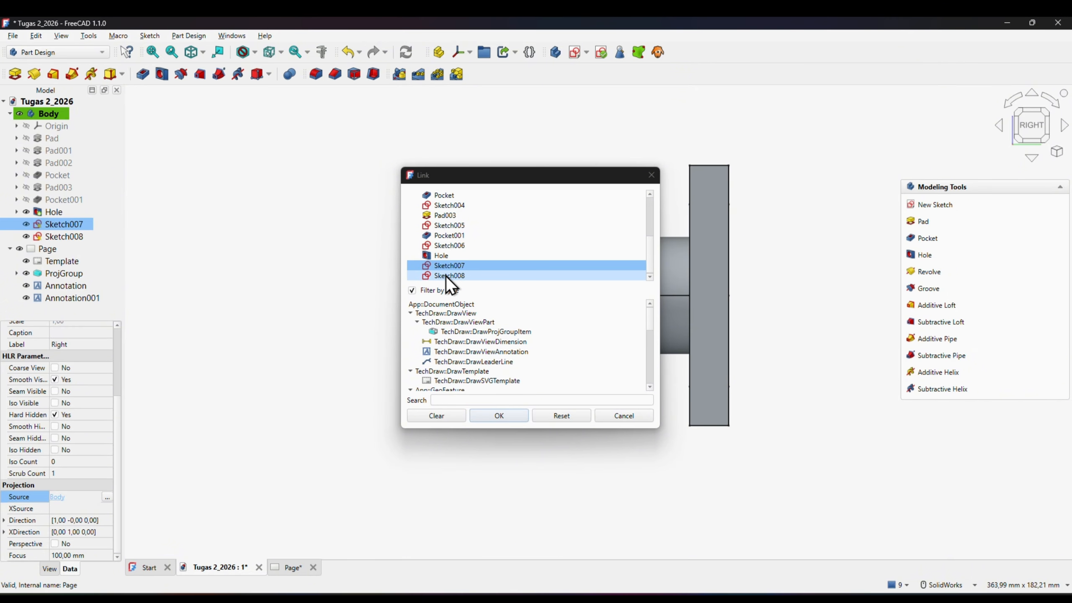
{"action": "left_click", "coordinate": [446, 275], "text": "ctrl"}
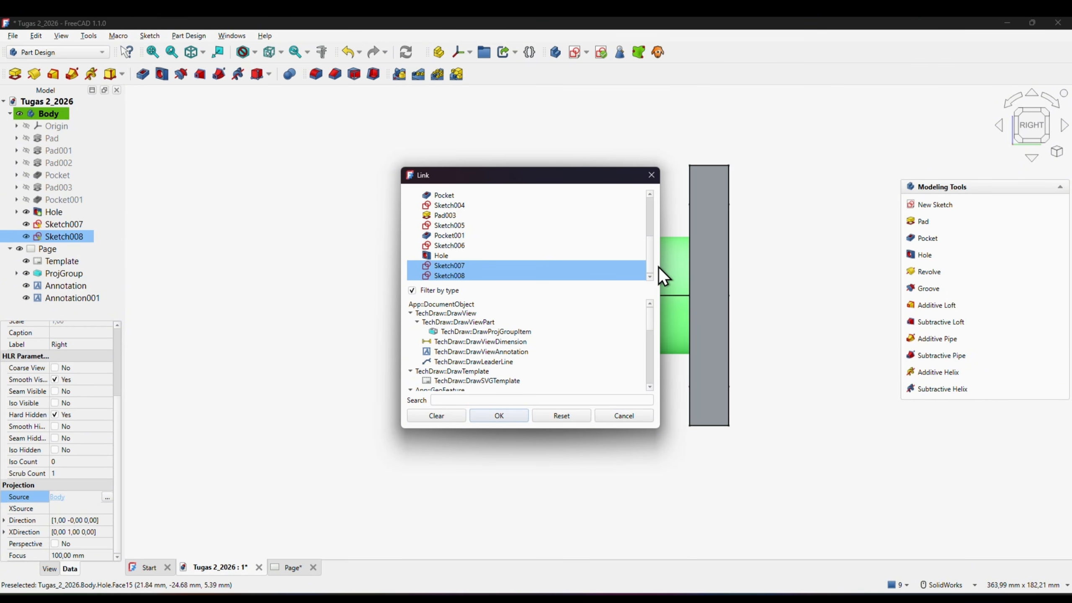
{"action": "mouse_move", "coordinate": [650, 251]}
{"action": "left_mouse_down"}
{"action": "mouse_move", "coordinate": [650, 211]}
{"action": "mouse_move", "coordinate": [650, 259]}
{"action": "left_mouse_up"}
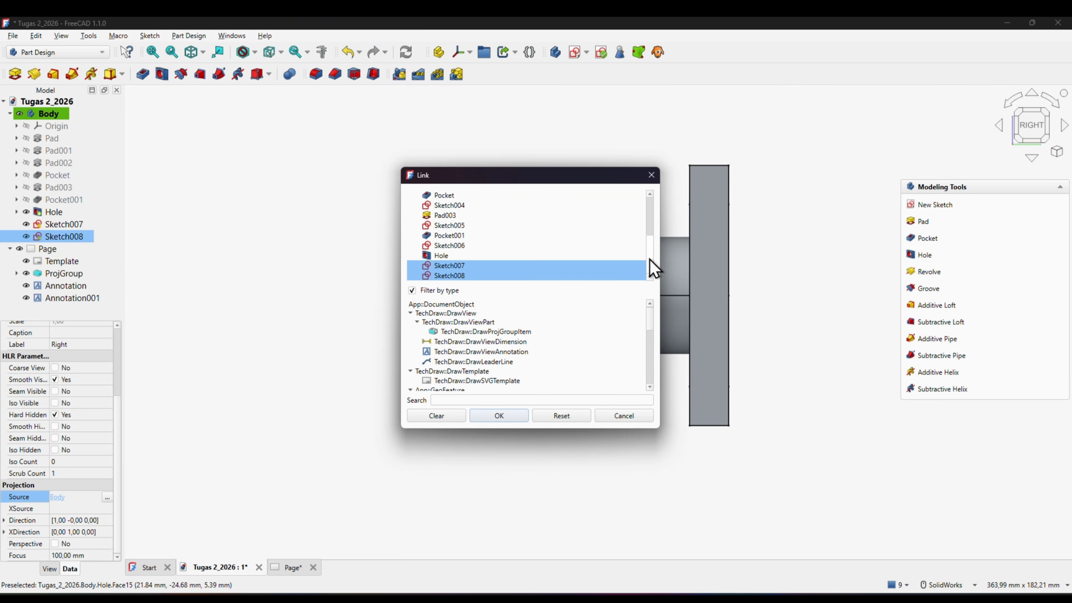
{"action": "left_click", "coordinate": [449, 277], "text": "ctrl"}
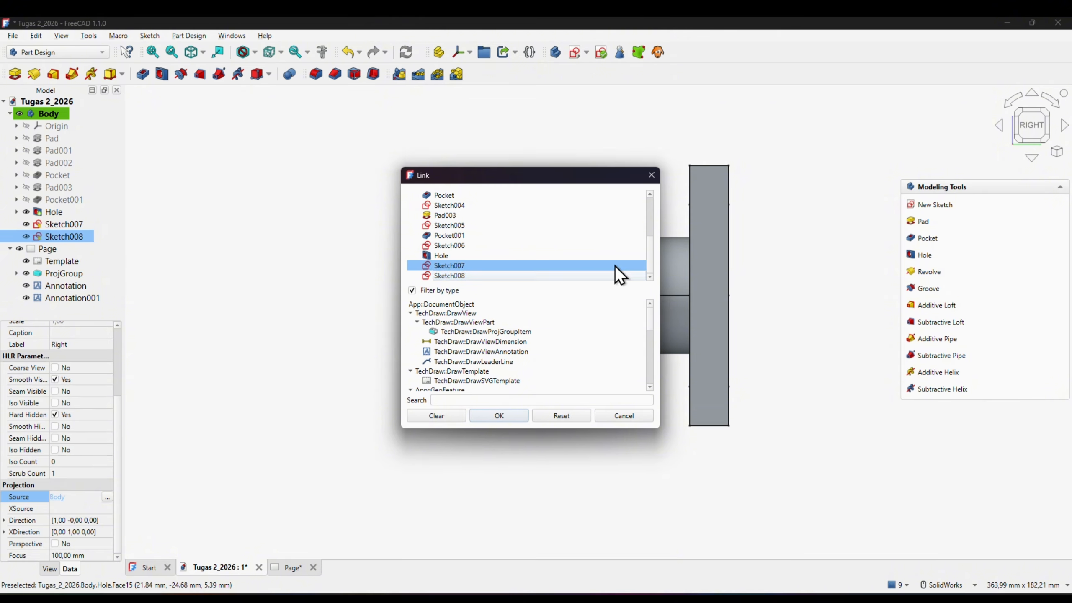
{"action": "left_click", "coordinate": [450, 277], "text": "ctrl"}
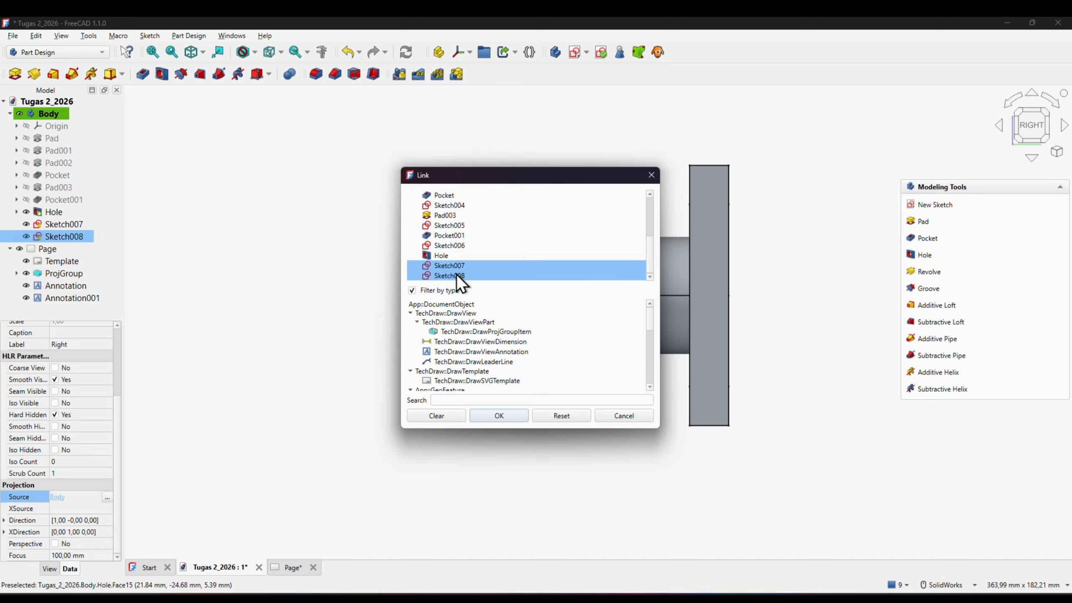
{"action": "left_click", "coordinate": [505, 415]}
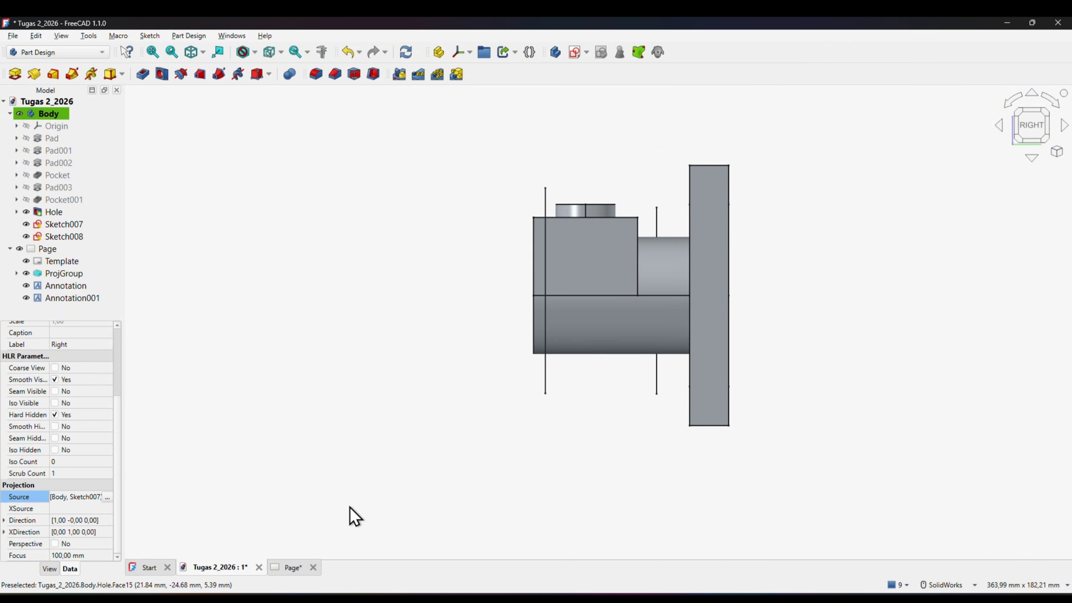
- On the drawing page, delete the long horizontal centre line through the upper flange hole and the short stray line below the block from the Right view
{"action": "left_click", "coordinate": [292, 570]}
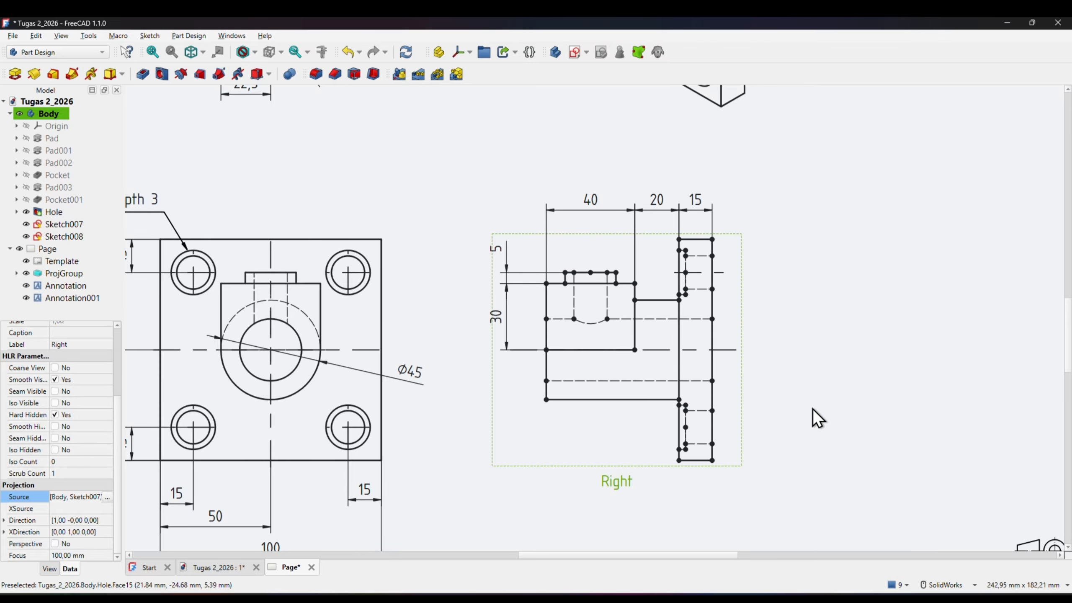
{"action": "left_click", "coordinate": [823, 401]}
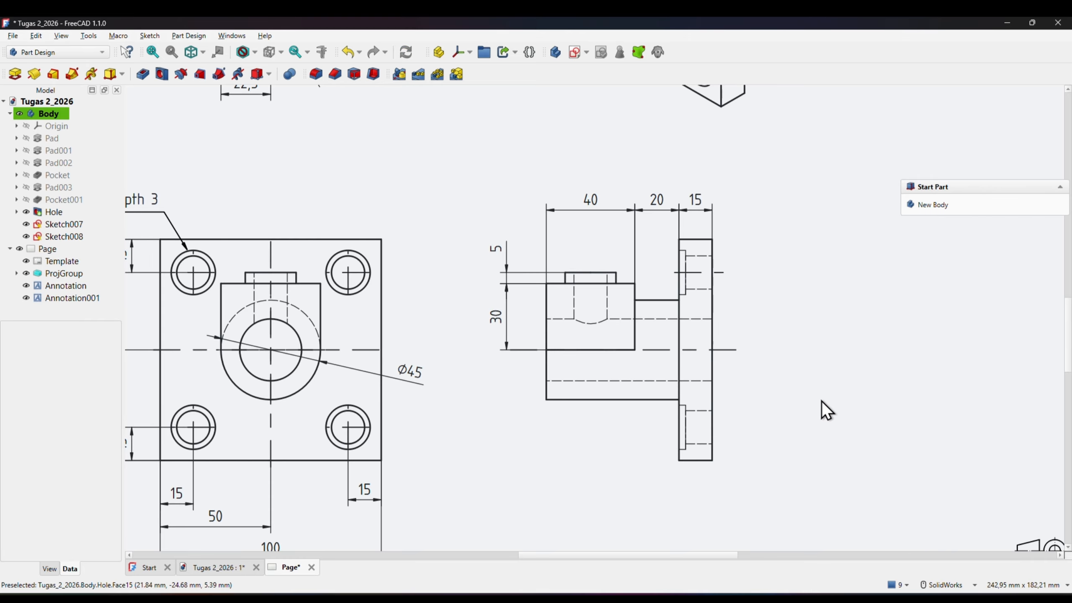
{"action": "left_click", "coordinate": [544, 449]}
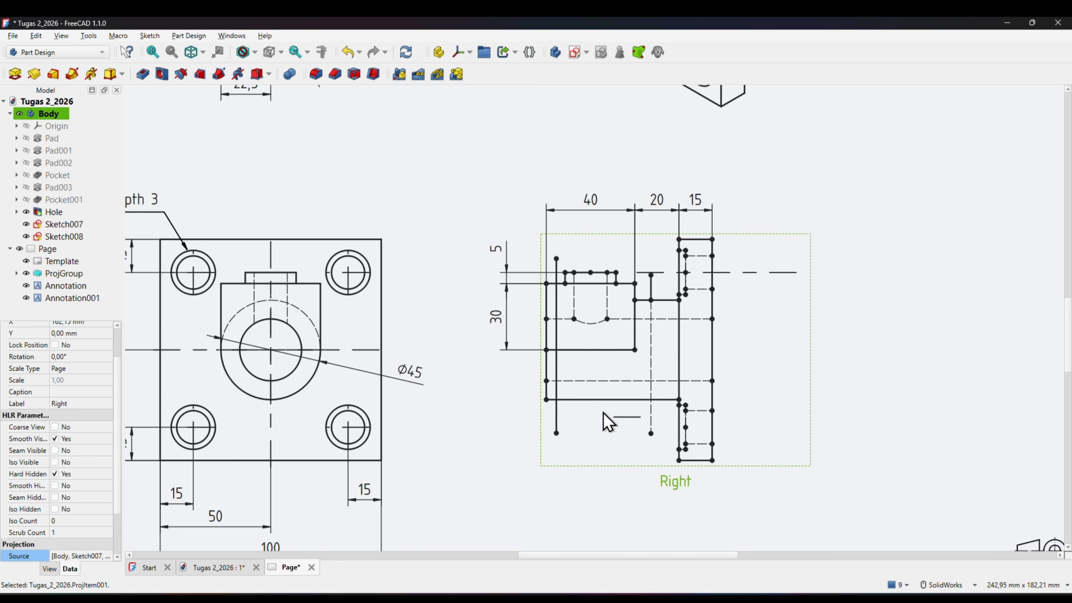
{"action": "scroll", "coordinate": [596, 324], "scroll_direction": "up", "scroll_amount": 1}
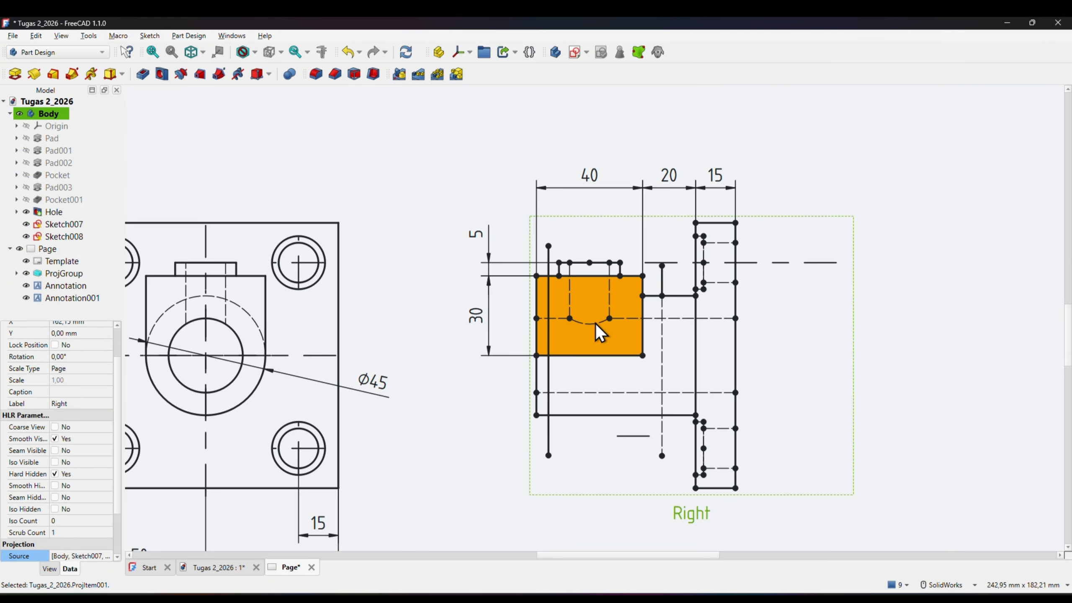
{"action": "left_click", "coordinate": [803, 262]}
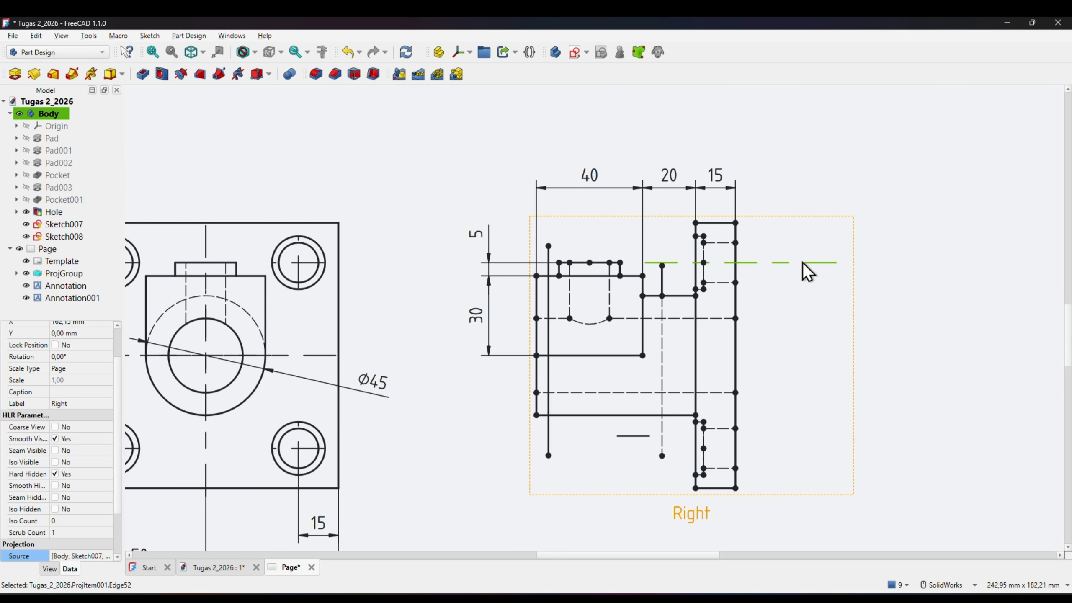
{"action": "key", "text": "Delete"}
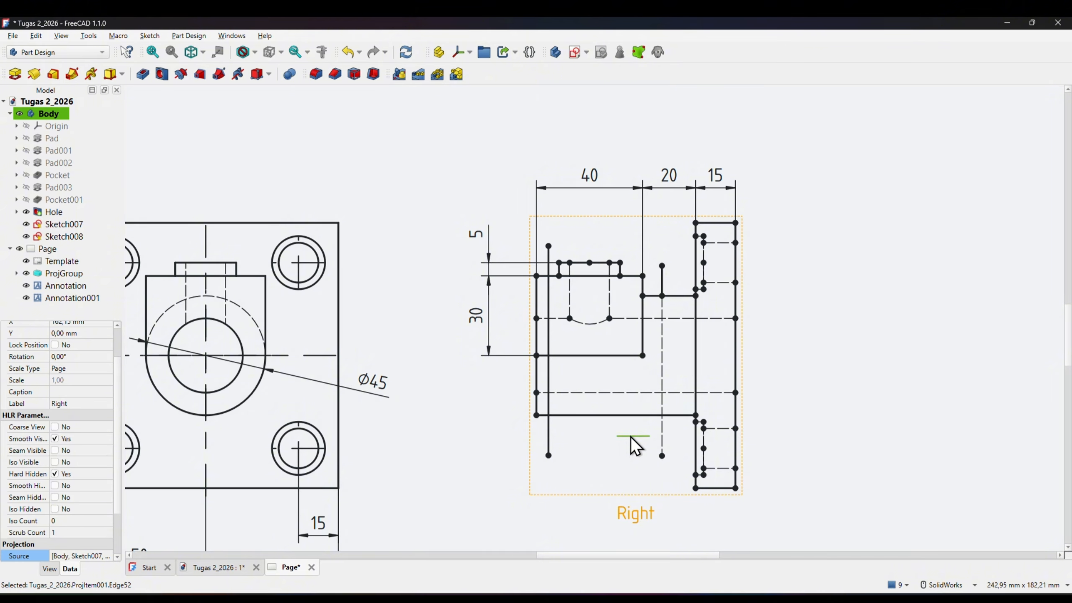
{"action": "key", "text": "Delete"}
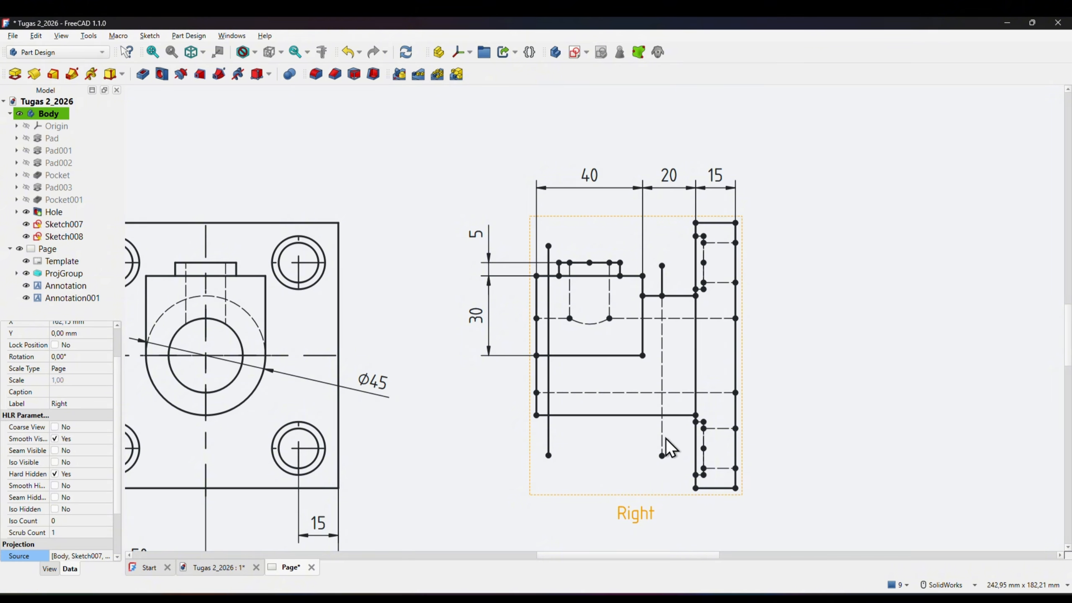
- Compare the solid and dashed sketch lines in the Right view with their positions on the 3D model
{"action": "scroll", "coordinate": [555, 274], "scroll_direction": "up", "scroll_amount": 1}
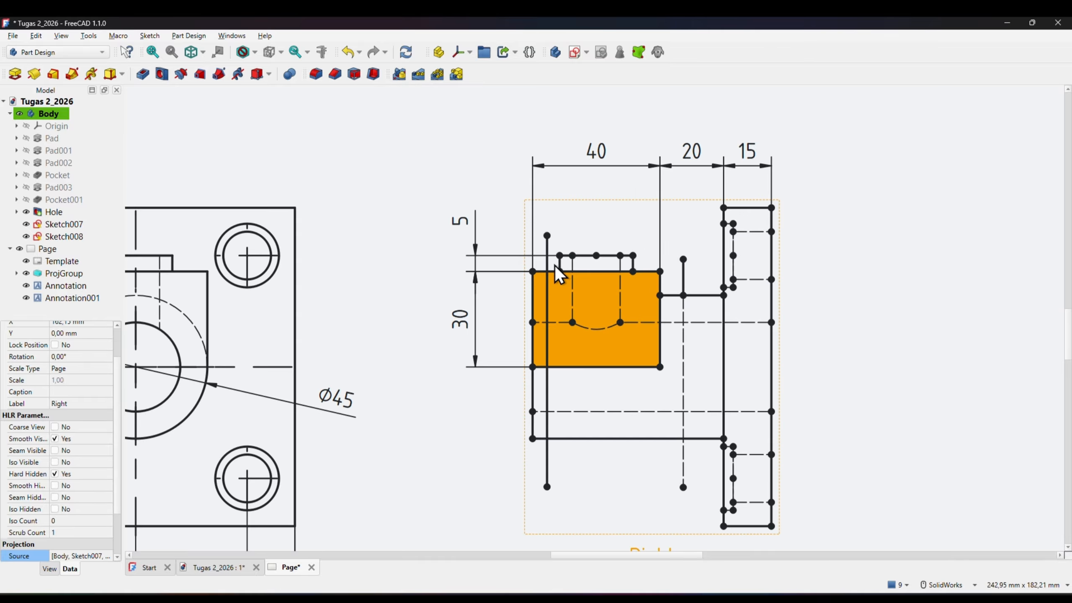
{"action": "left_click", "coordinate": [218, 568]}
{"action": "middle_click_drag", "start_coordinate": [570, 371], "coordinate": [650, 381]}
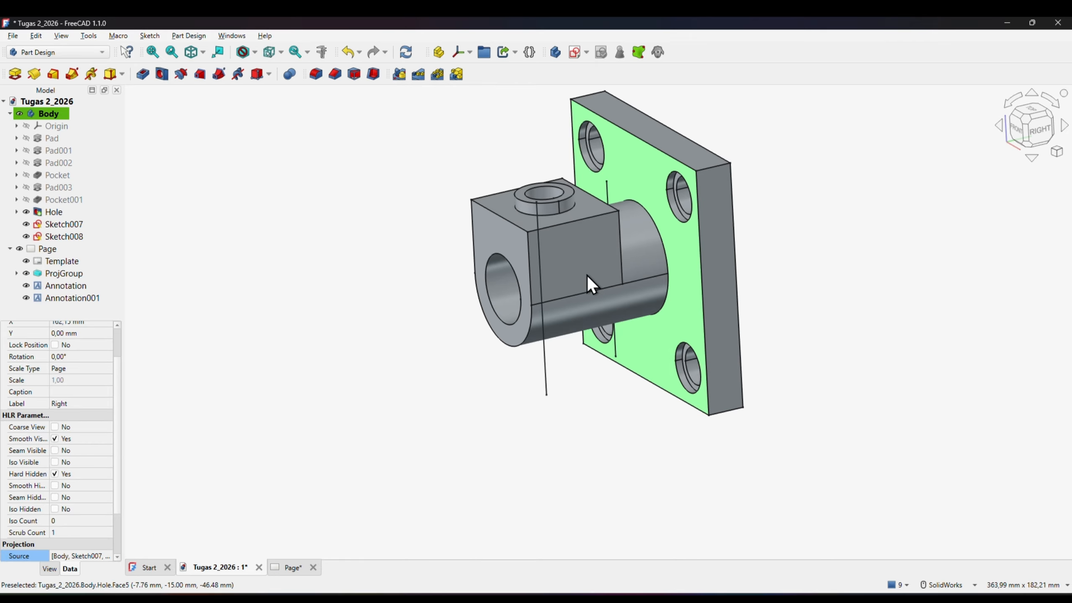
{"action": "left_click", "coordinate": [285, 567]}
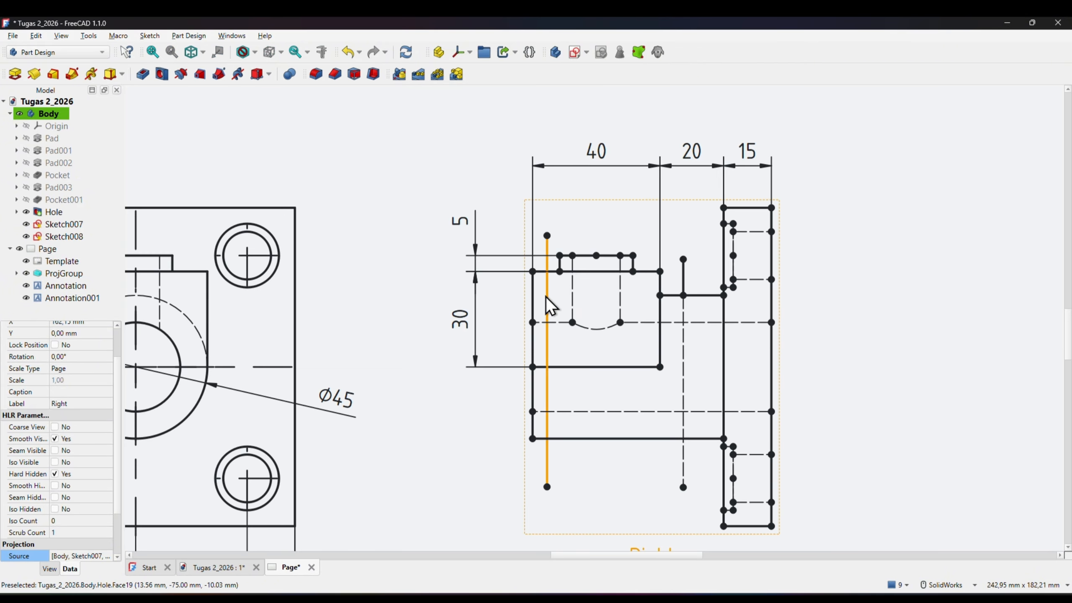
{"action": "left_click", "coordinate": [224, 568]}
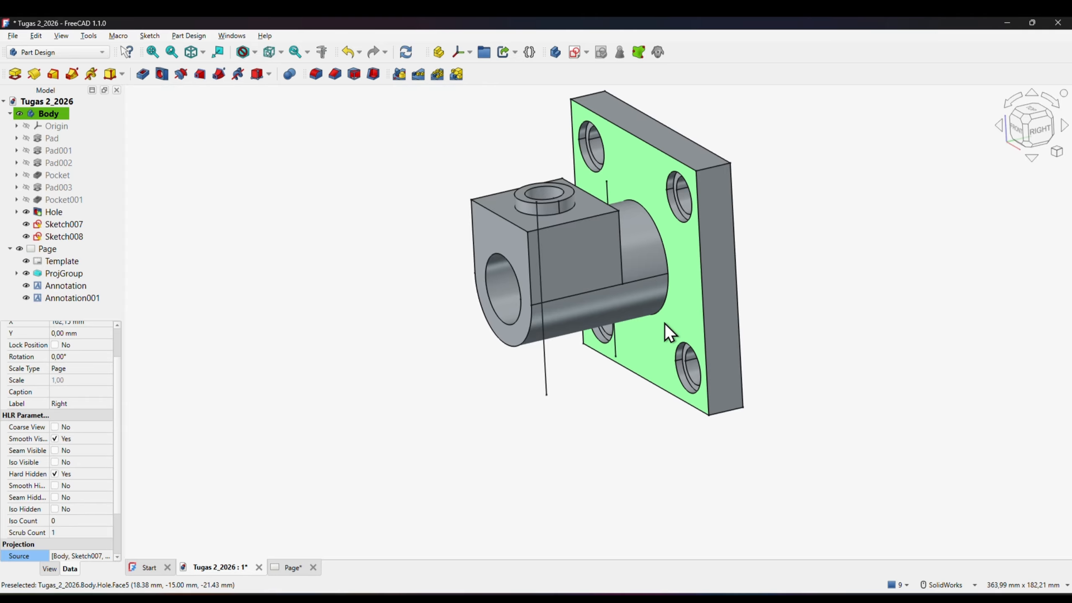
{"action": "middle_click_drag", "start_coordinate": [666, 323], "coordinate": [635, 185]}
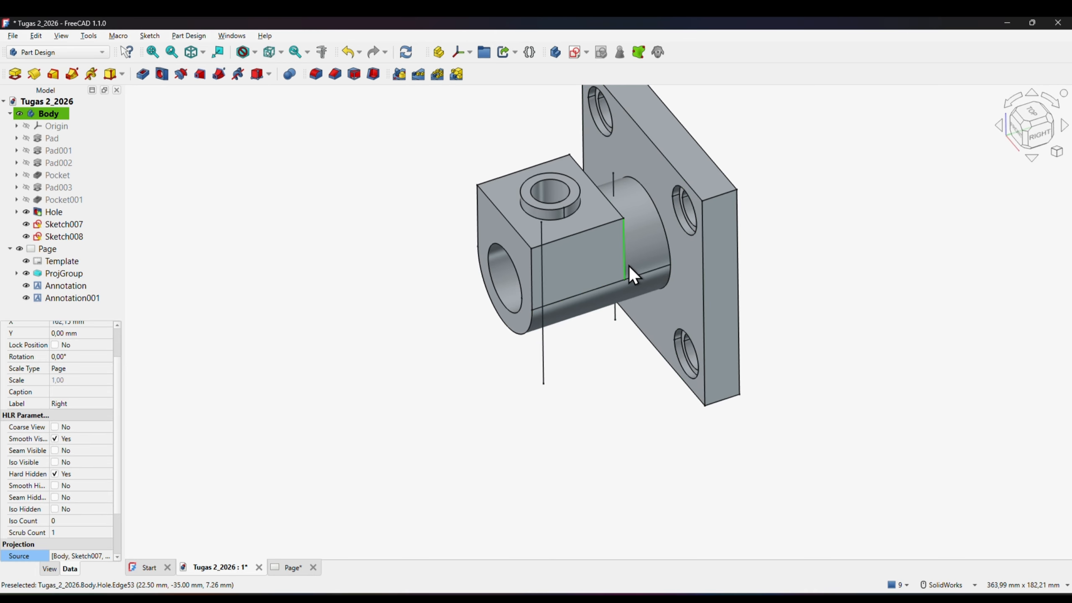
{"action": "left_click", "coordinate": [284, 567]}
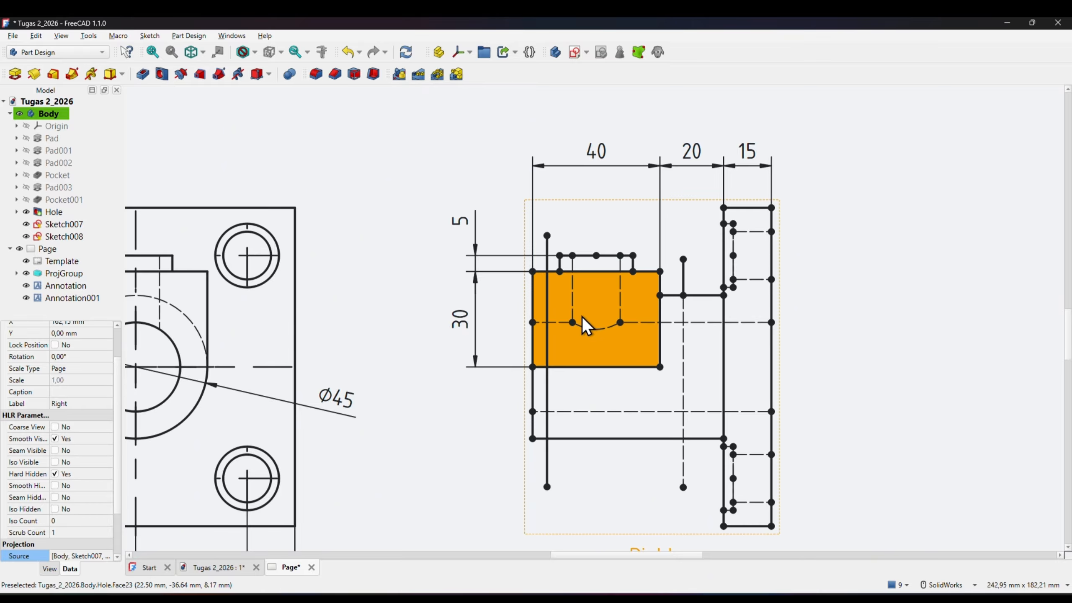
{"action": "scroll", "coordinate": [584, 313], "scroll_direction": "down", "scroll_amount": 1}
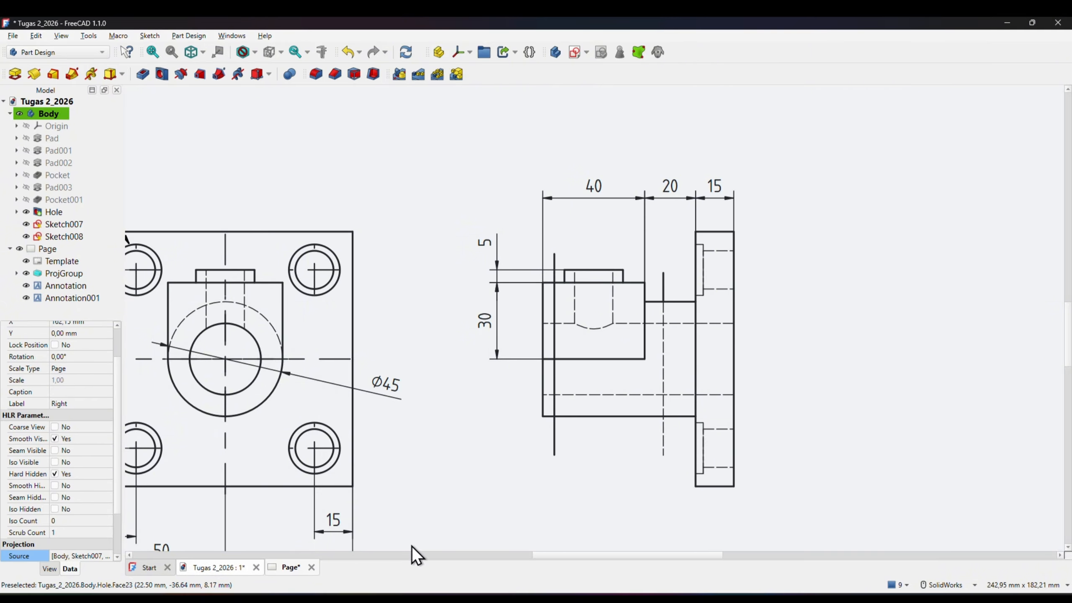
- In the 3D model seen from the right, move Sketch007's vertical line towards the flange, just short of the block's inner edge, and return to the drawing page
{"action": "left_click", "coordinate": [219, 570]}
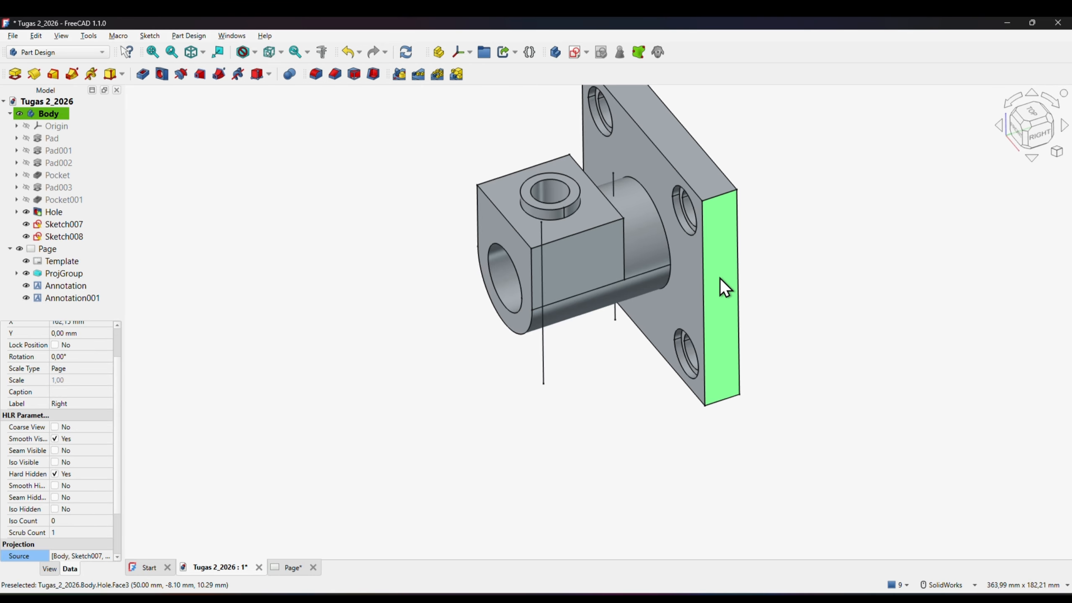
{"action": "left_click", "coordinate": [1047, 138]}
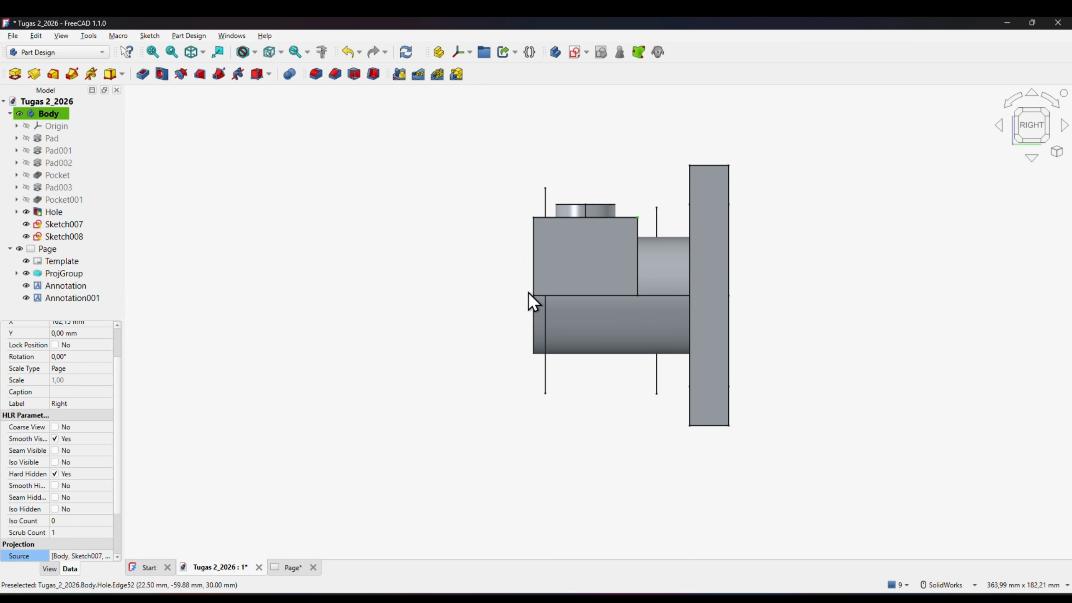
{"action": "left_click", "coordinate": [277, 566]}
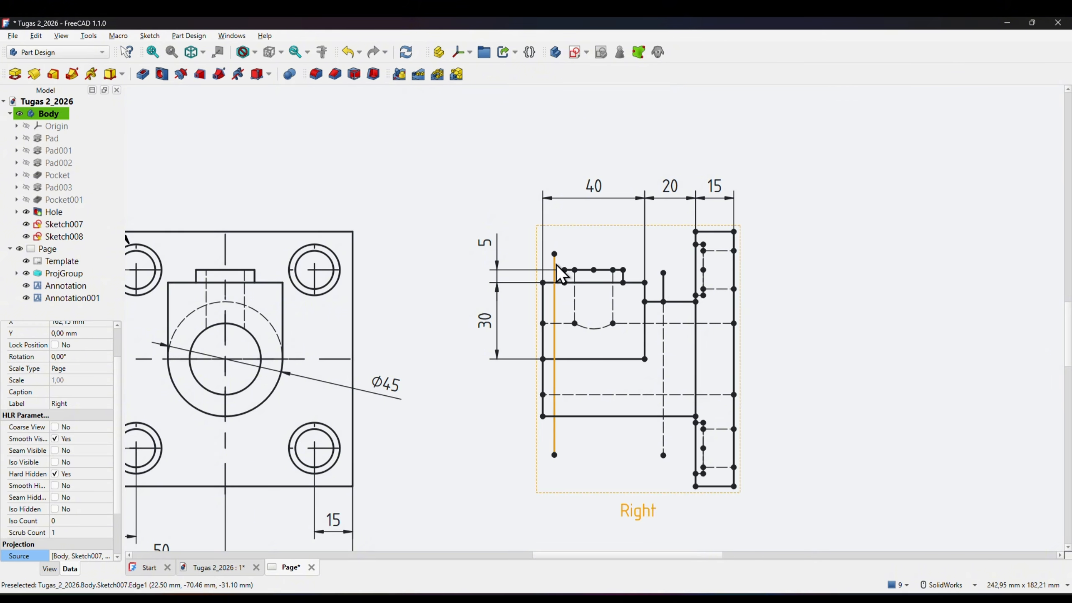
{"action": "left_click", "coordinate": [208, 568]}
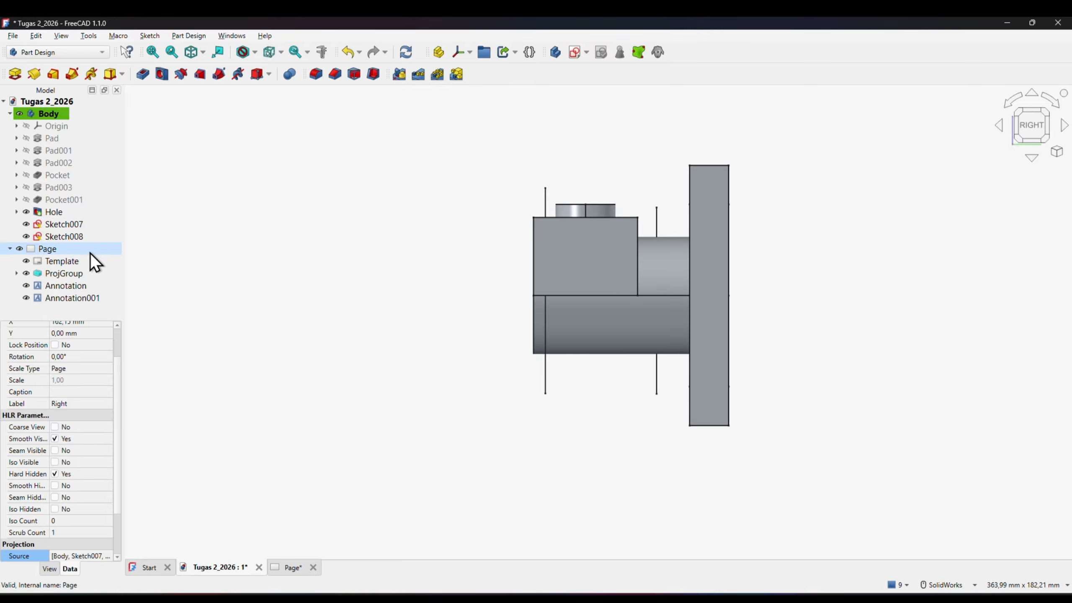
{"action": "double_click", "coordinate": [59, 224]}
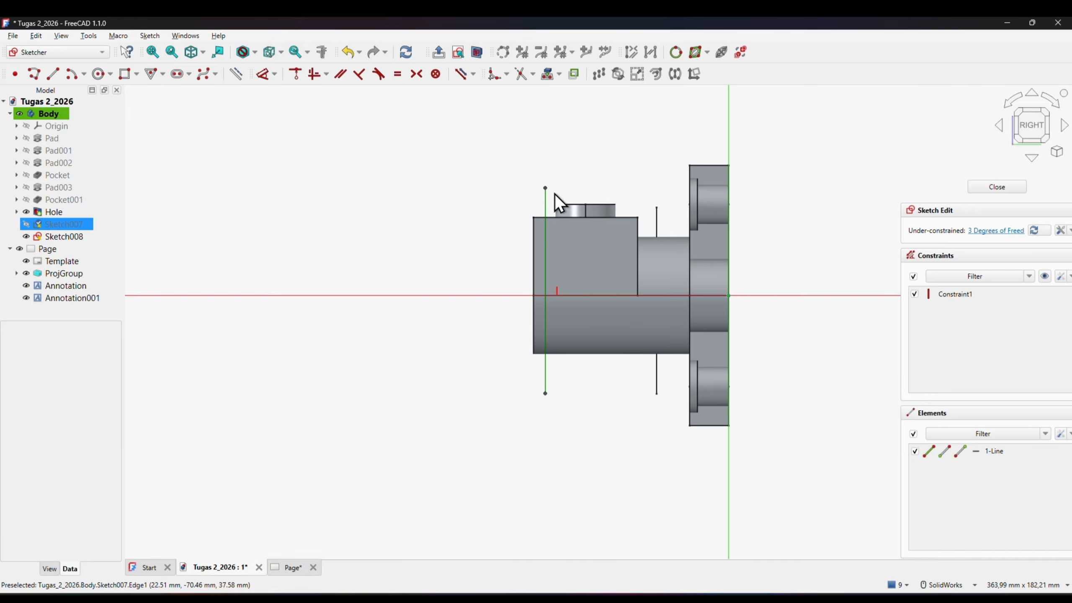
{"action": "left_click_drag", "start_coordinate": [546, 188], "coordinate": [625, 188]}
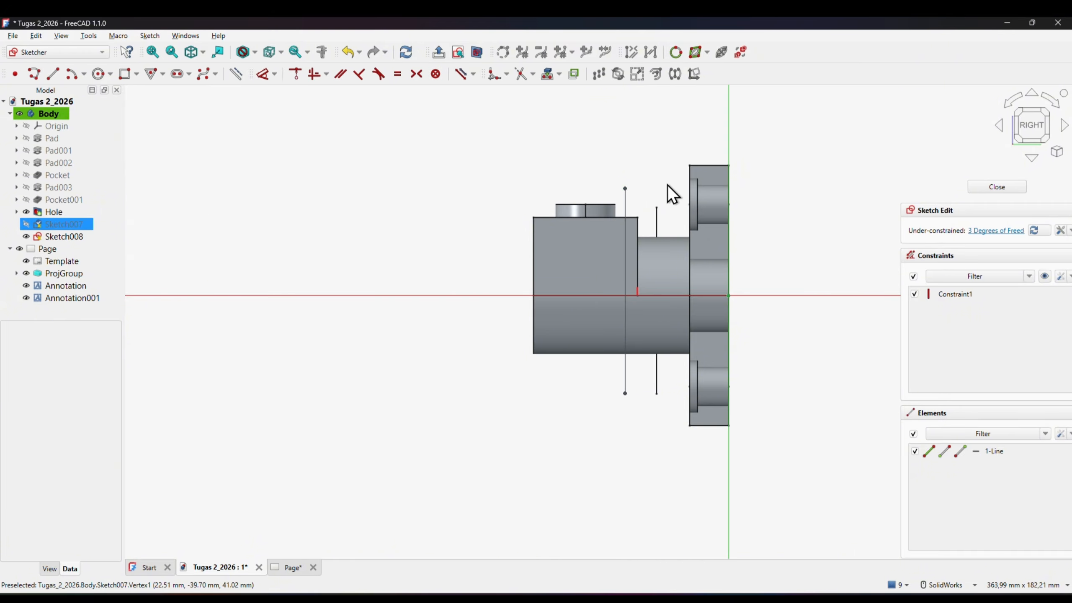
{"action": "left_click", "coordinate": [981, 187]}
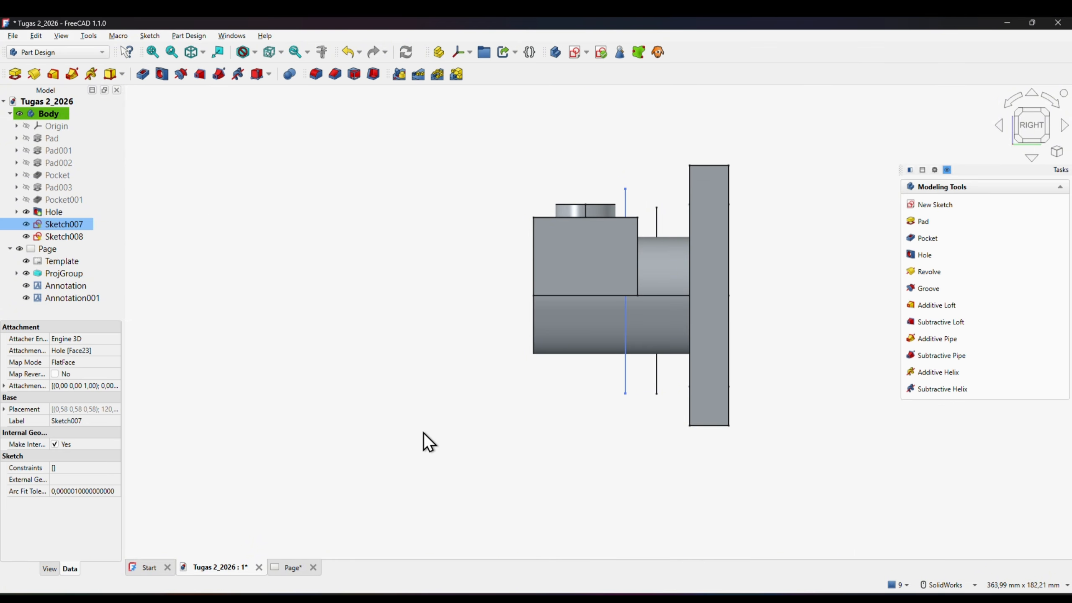
{"action": "left_click", "coordinate": [438, 485]}
{"action": "left_click", "coordinate": [287, 569]}
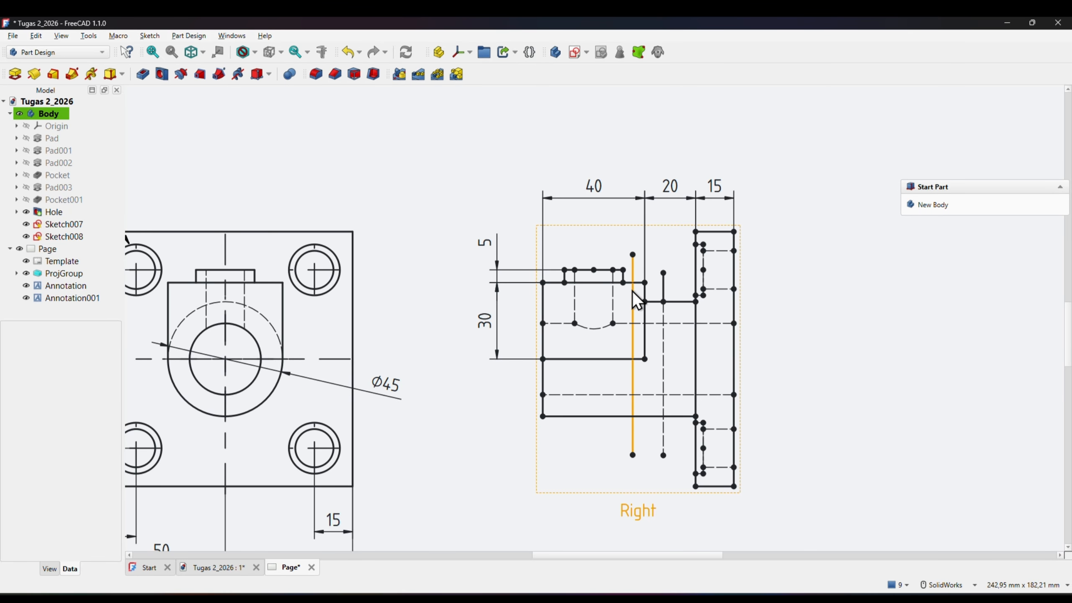
- In the TechDraw workbench, dimension the horizontal distance from the block's outer upper corner to the Sketch007 line's upper end, placed below the 40 dimension
{"action": "scroll", "coordinate": [602, 162], "scroll_direction": "up", "scroll_amount": 1}
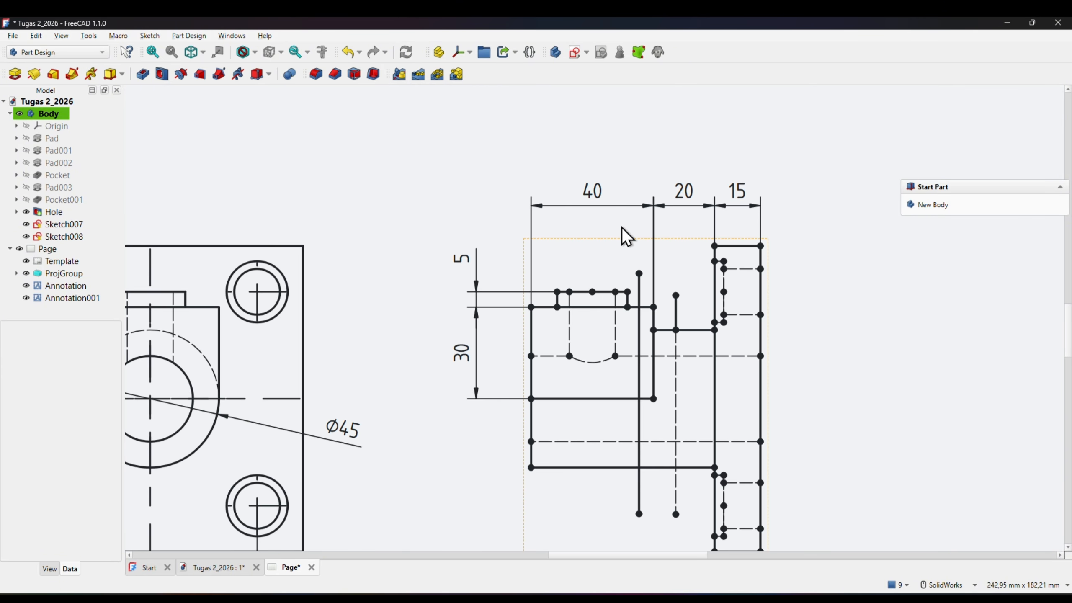
{"action": "scroll", "coordinate": [622, 227], "scroll_direction": "up", "scroll_amount": 2}
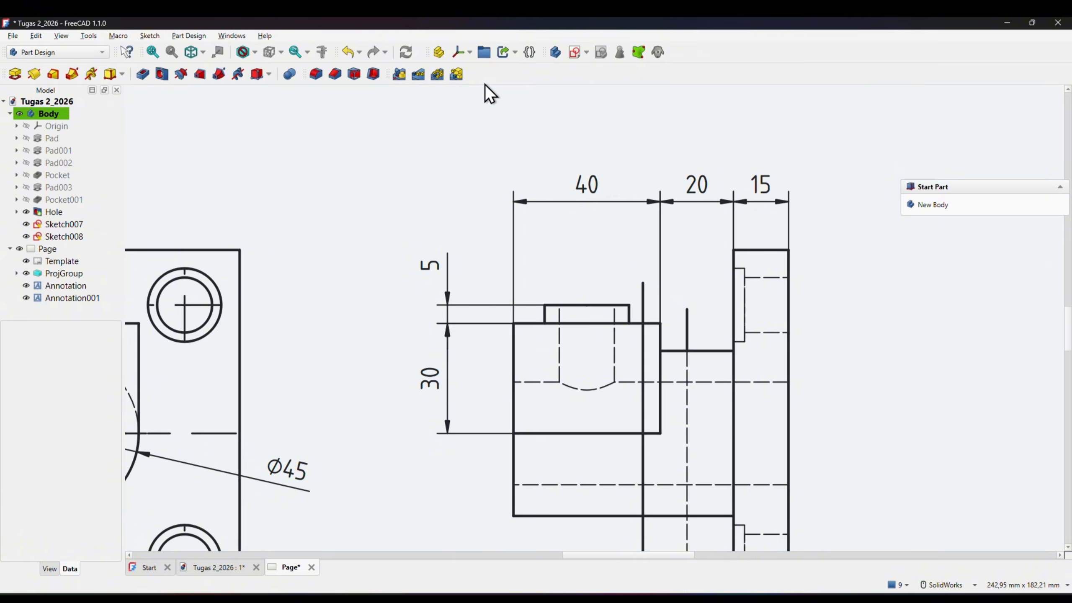
{"action": "left_click", "coordinate": [84, 52]}
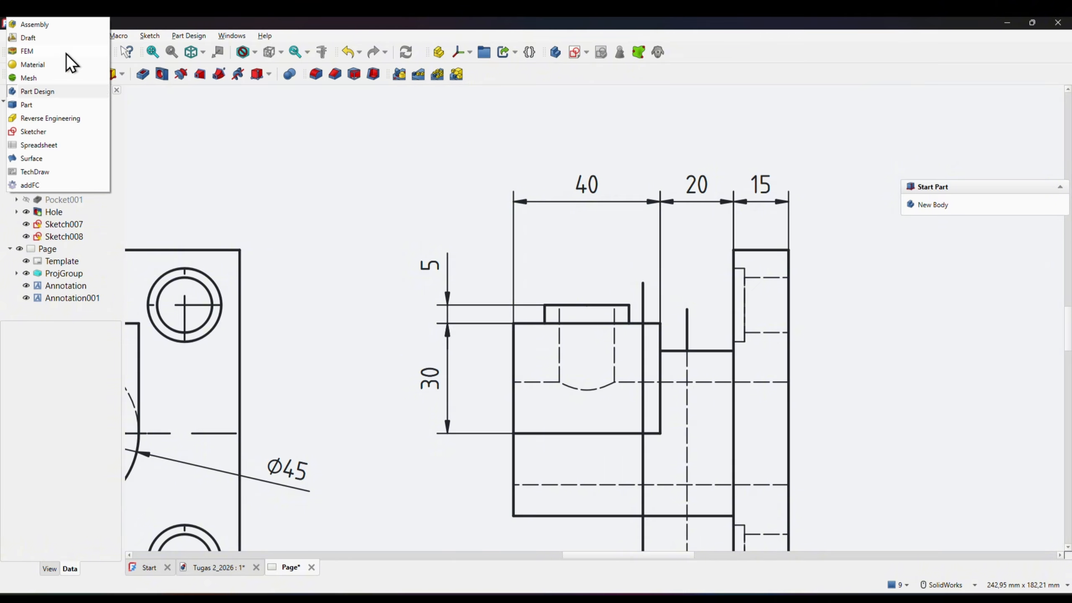
{"action": "left_click", "coordinate": [40, 171]}
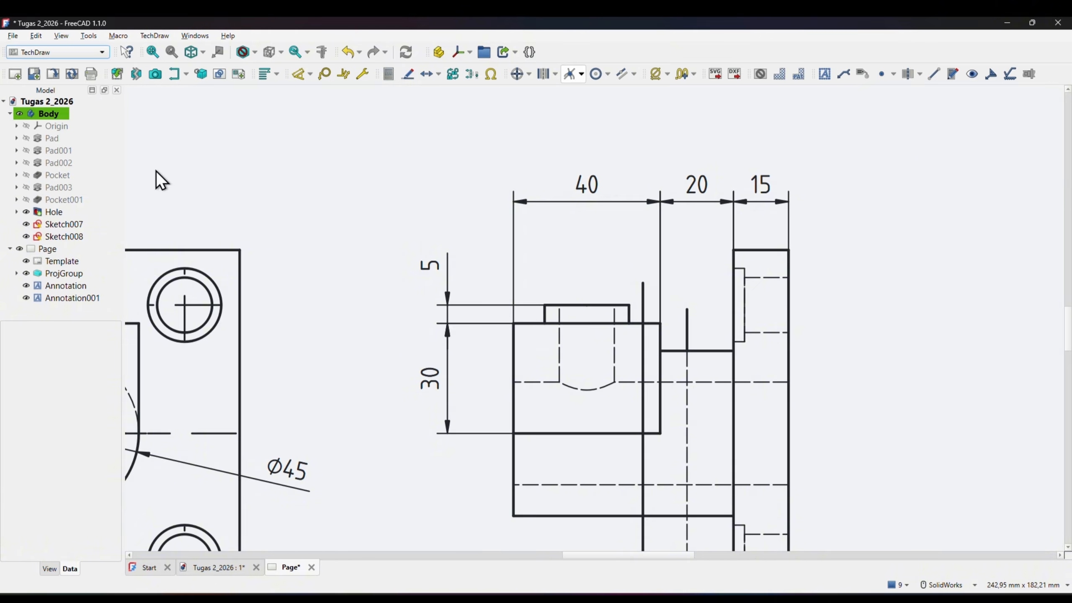
{"action": "left_click", "coordinate": [296, 75]}
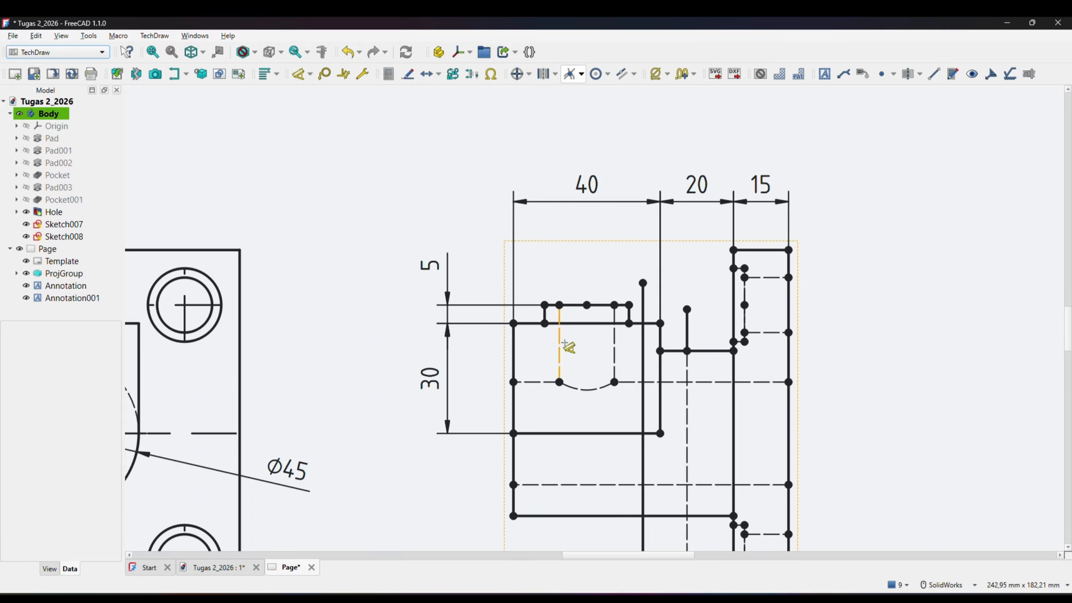
{"action": "left_click", "coordinate": [514, 323]}
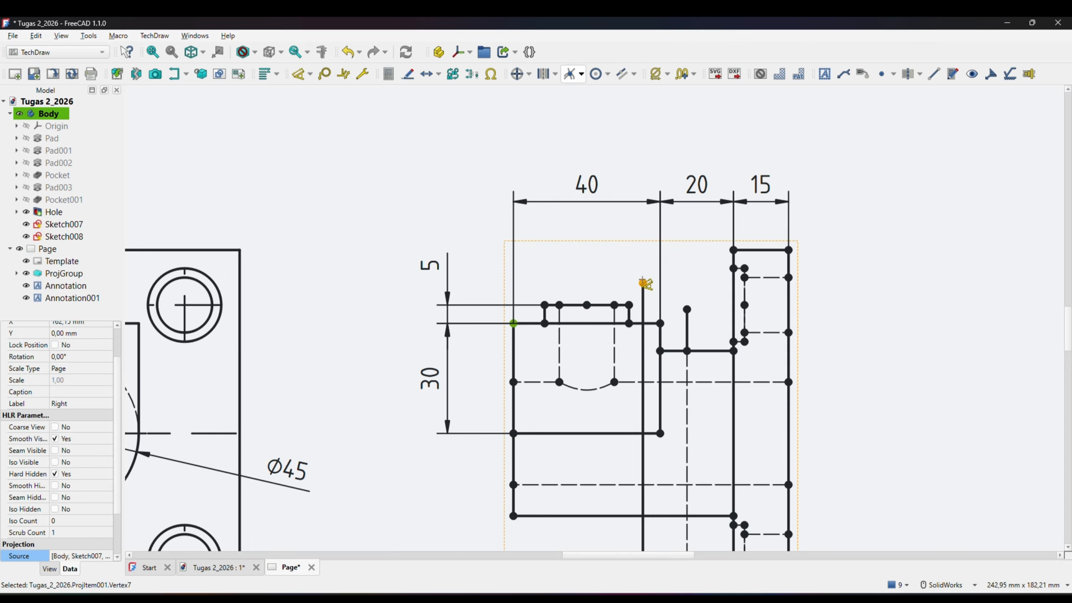
{"action": "left_click", "coordinate": [642, 284]}
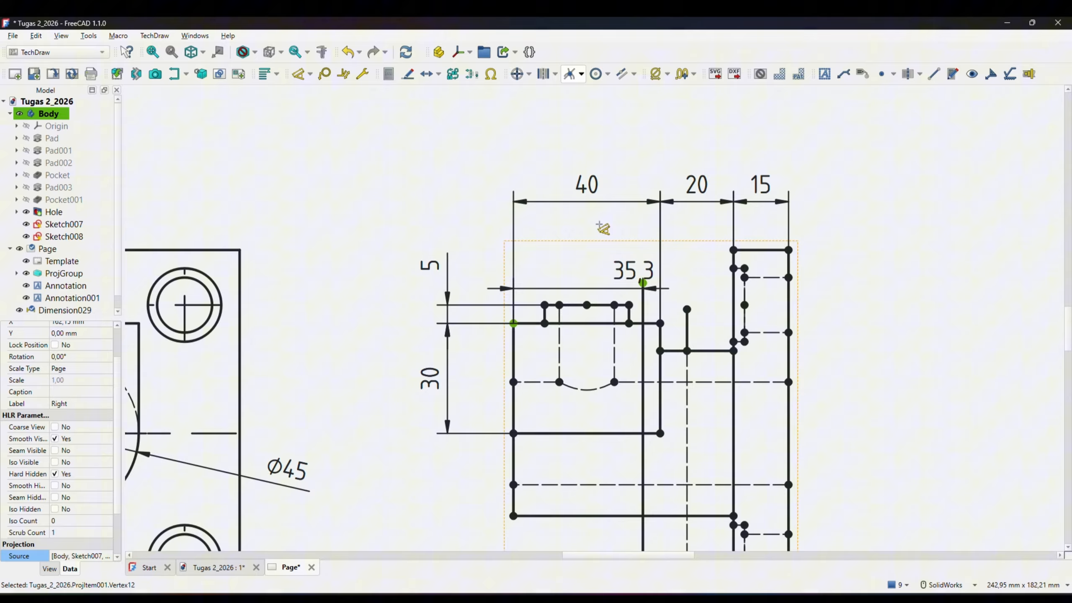
{"action": "left_click", "coordinate": [548, 216]}
{"action": "scroll", "coordinate": [848, 312], "scroll_direction": "down", "scroll_amount": 3}
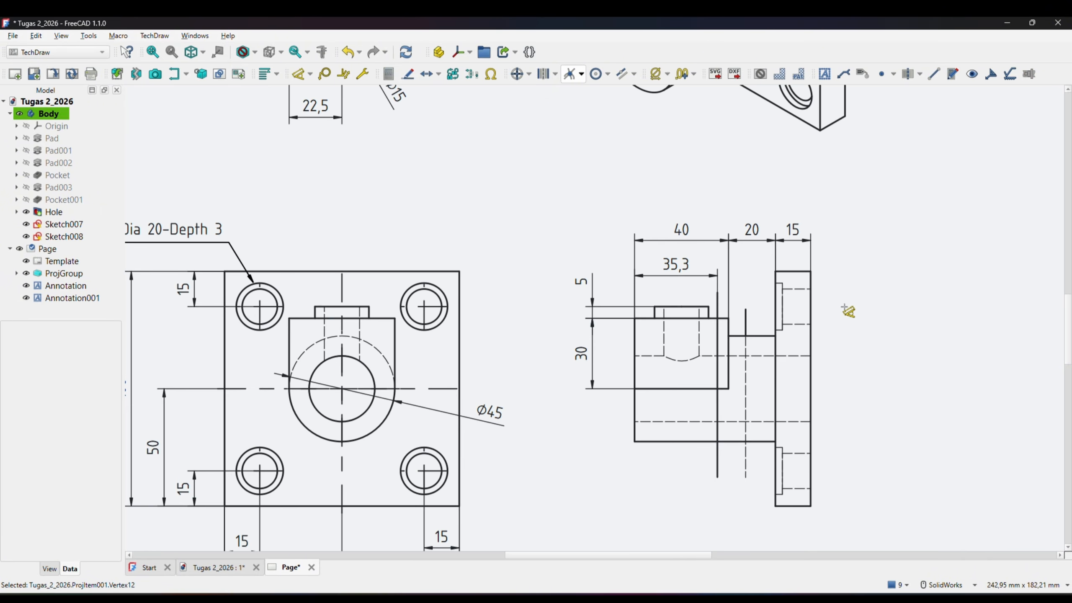
{"action": "scroll", "coordinate": [848, 312], "scroll_direction": "down", "scroll_amount": 1}
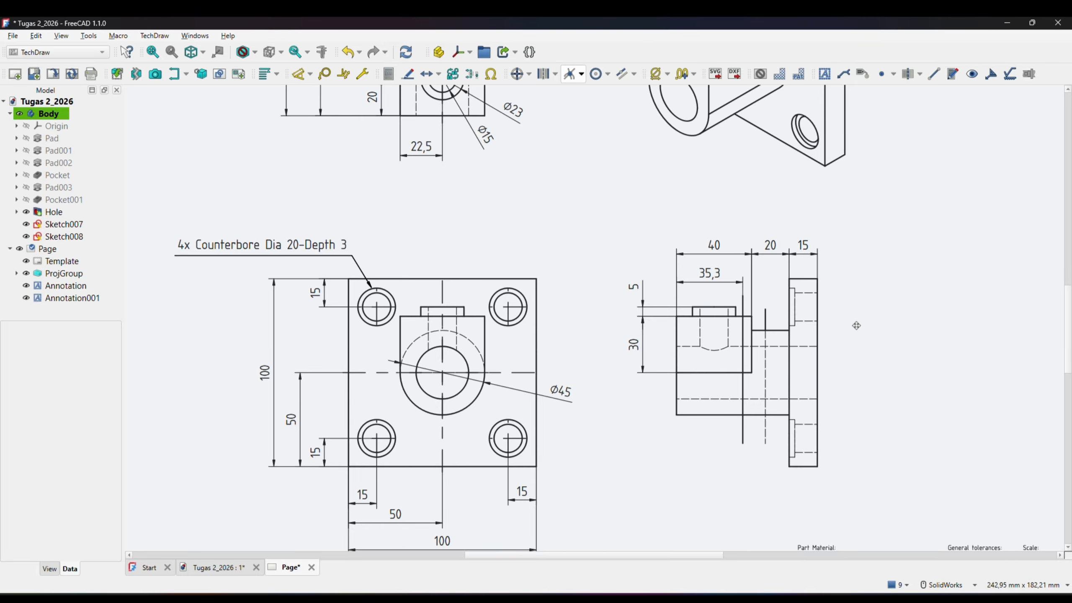
{"action": "middle_click_drag", "start_coordinate": [857, 326], "coordinate": [797, 324], "text": "ctrl"}
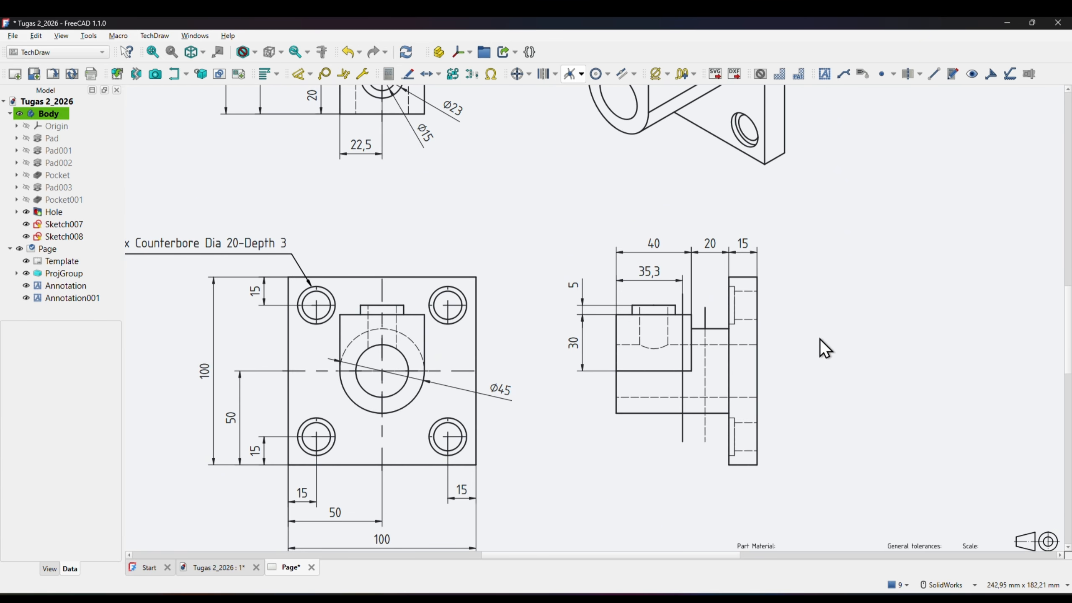
{"action": "scroll", "coordinate": [709, 356], "scroll_direction": "up", "scroll_amount": 1}
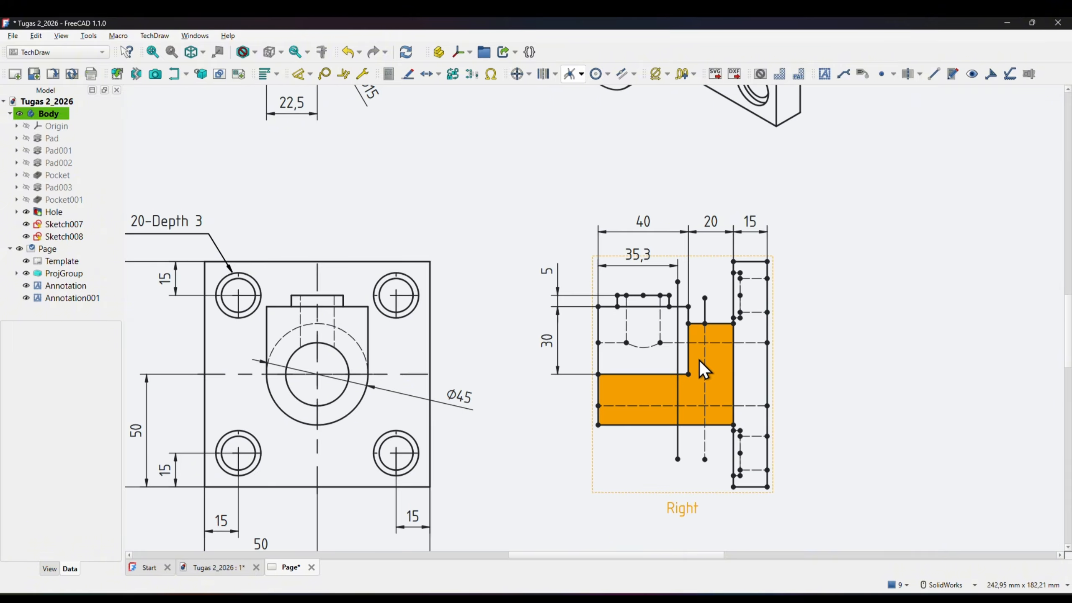